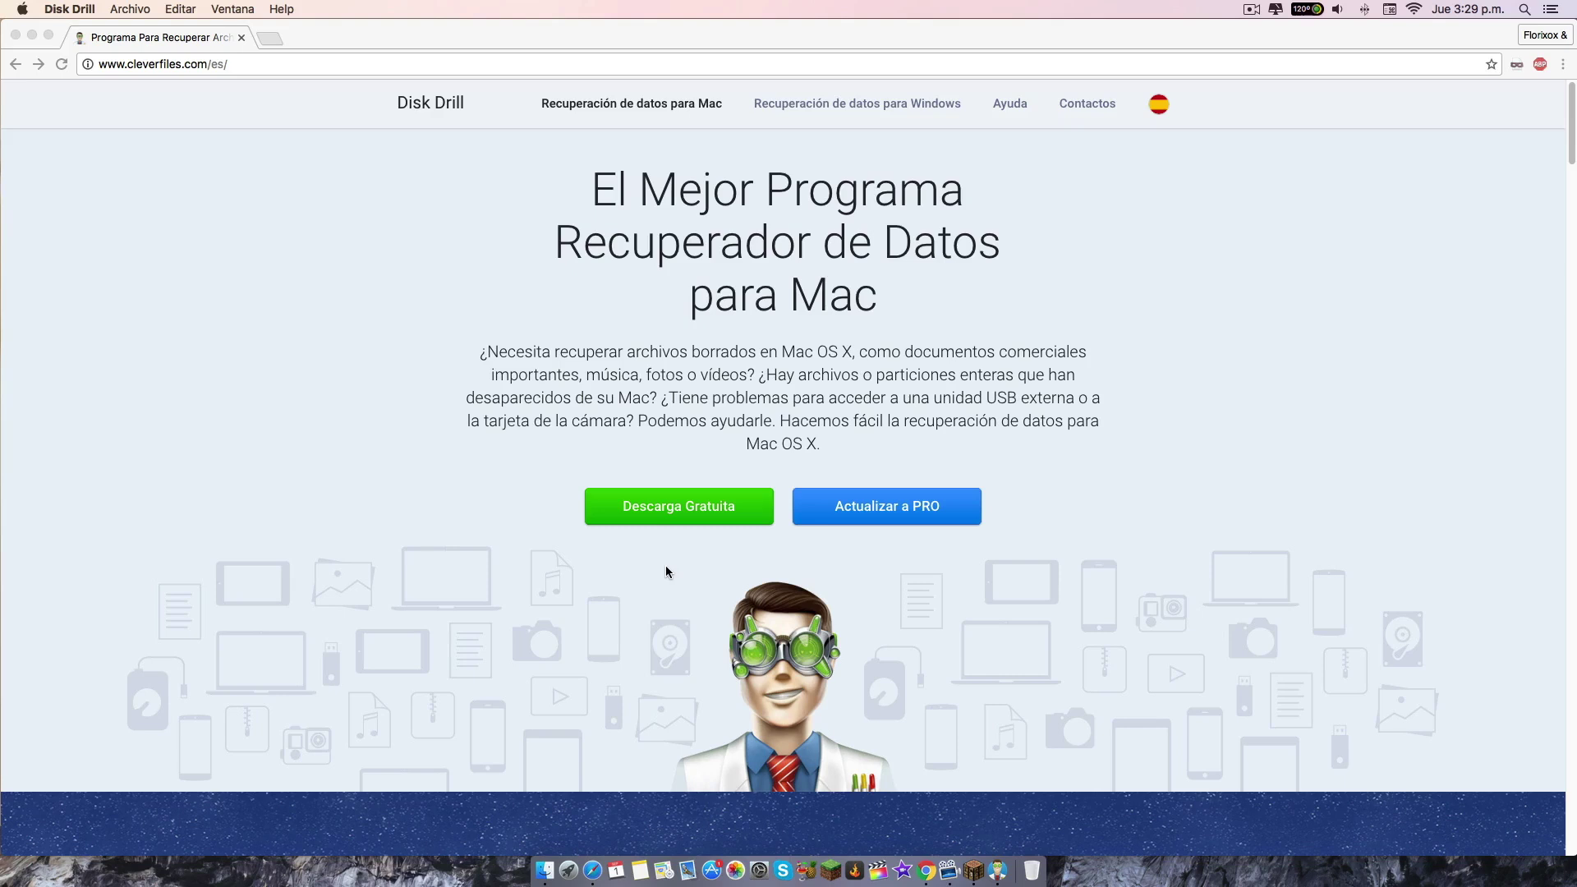
Step: Start the free Disk Drill download for macOS from the product page, and cancel it
click(915, 546)
scroll(914, 545, down, 10)
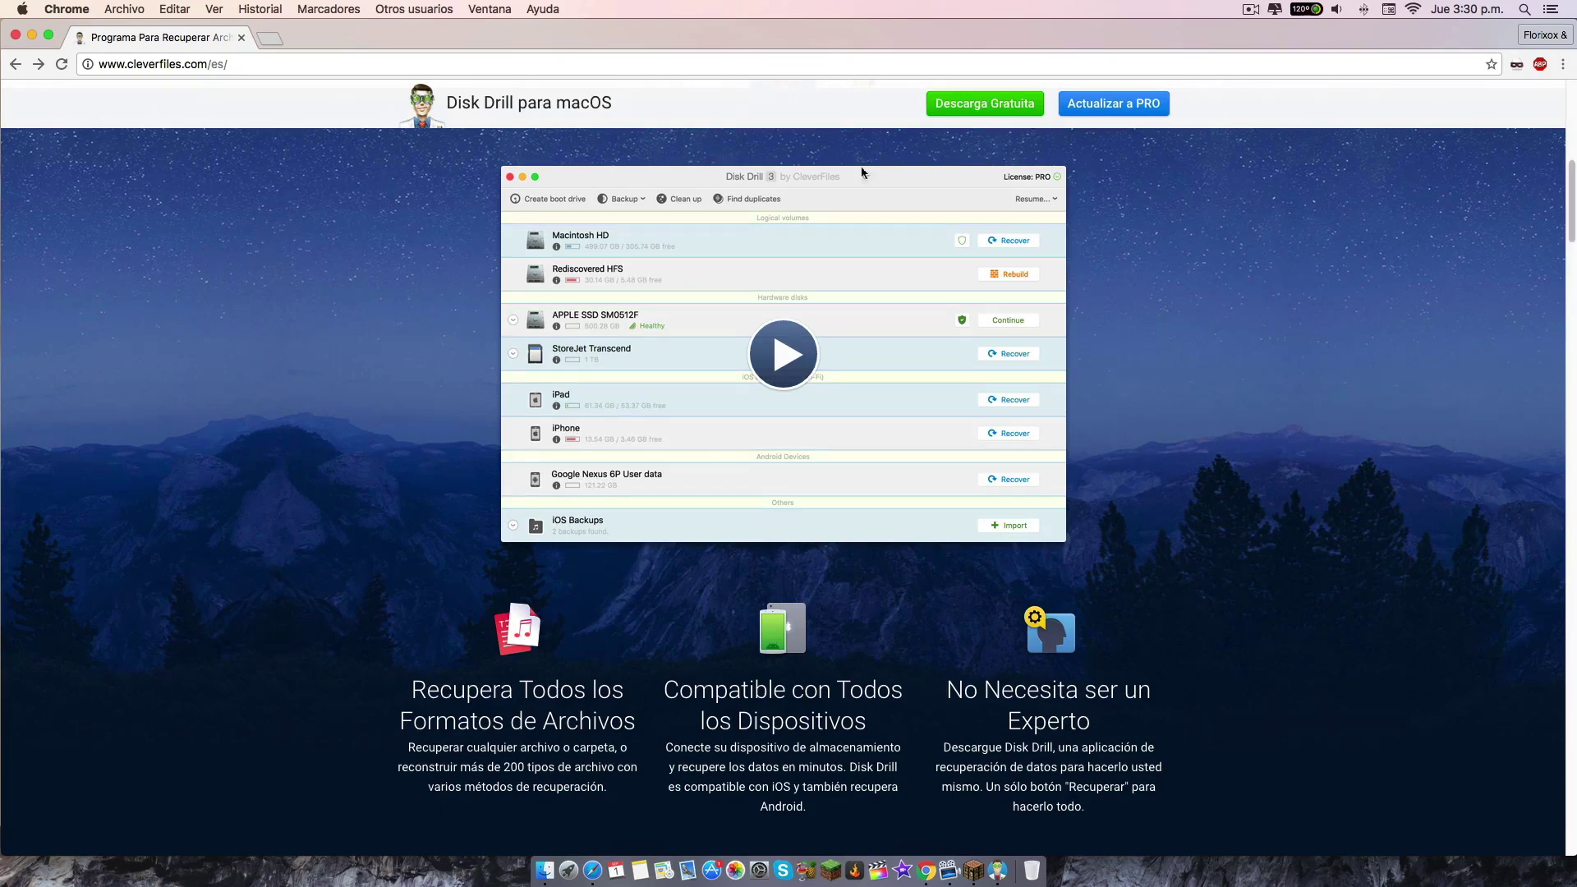
click(1016, 113)
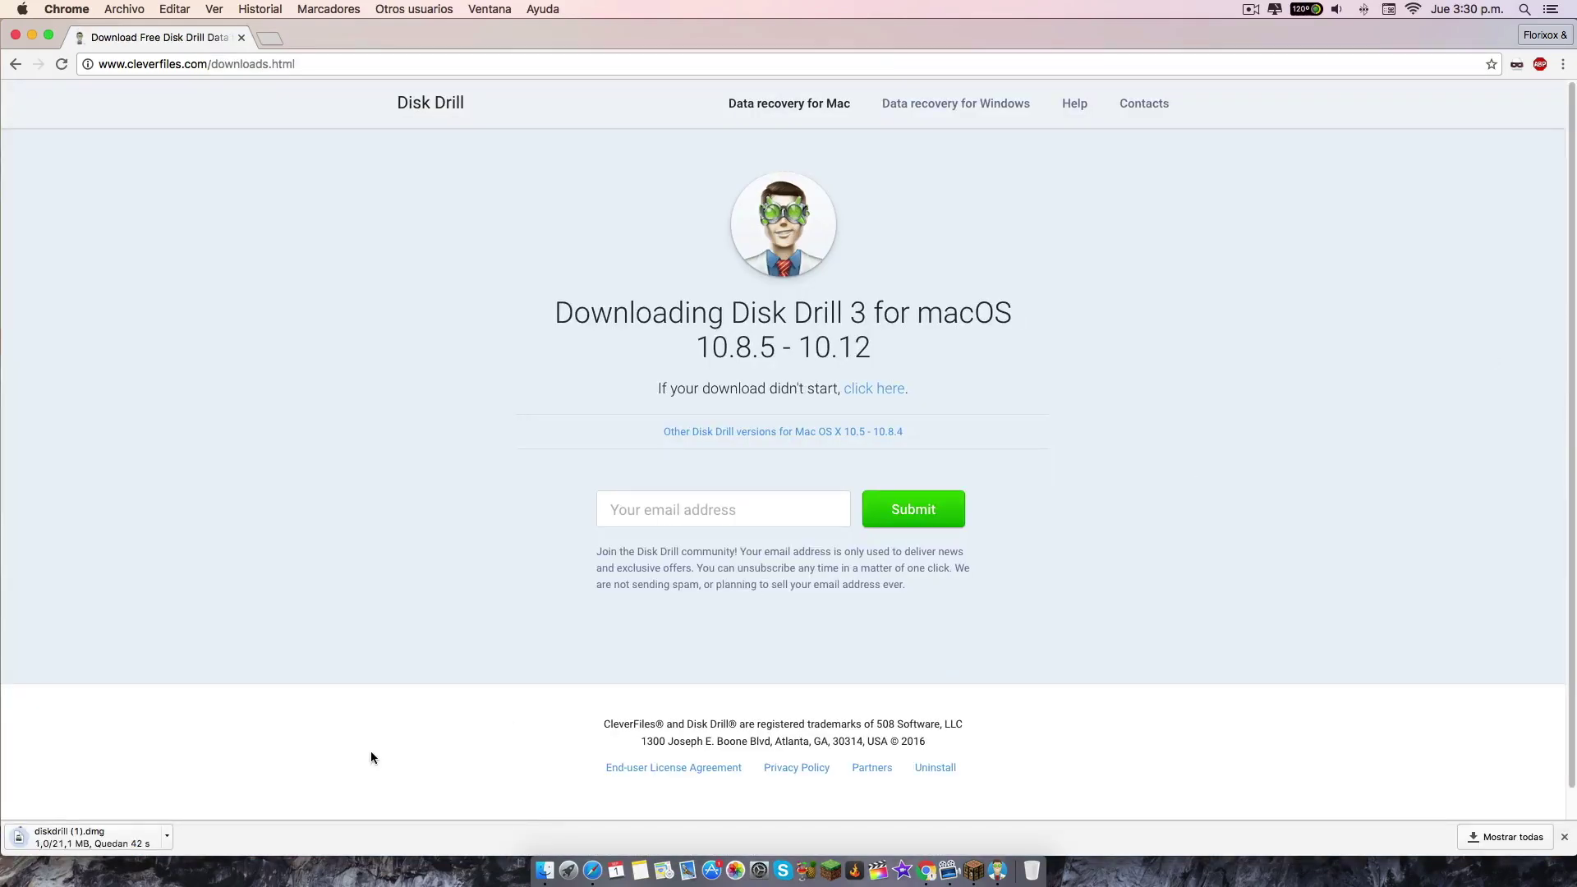
click(167, 835)
click(211, 837)
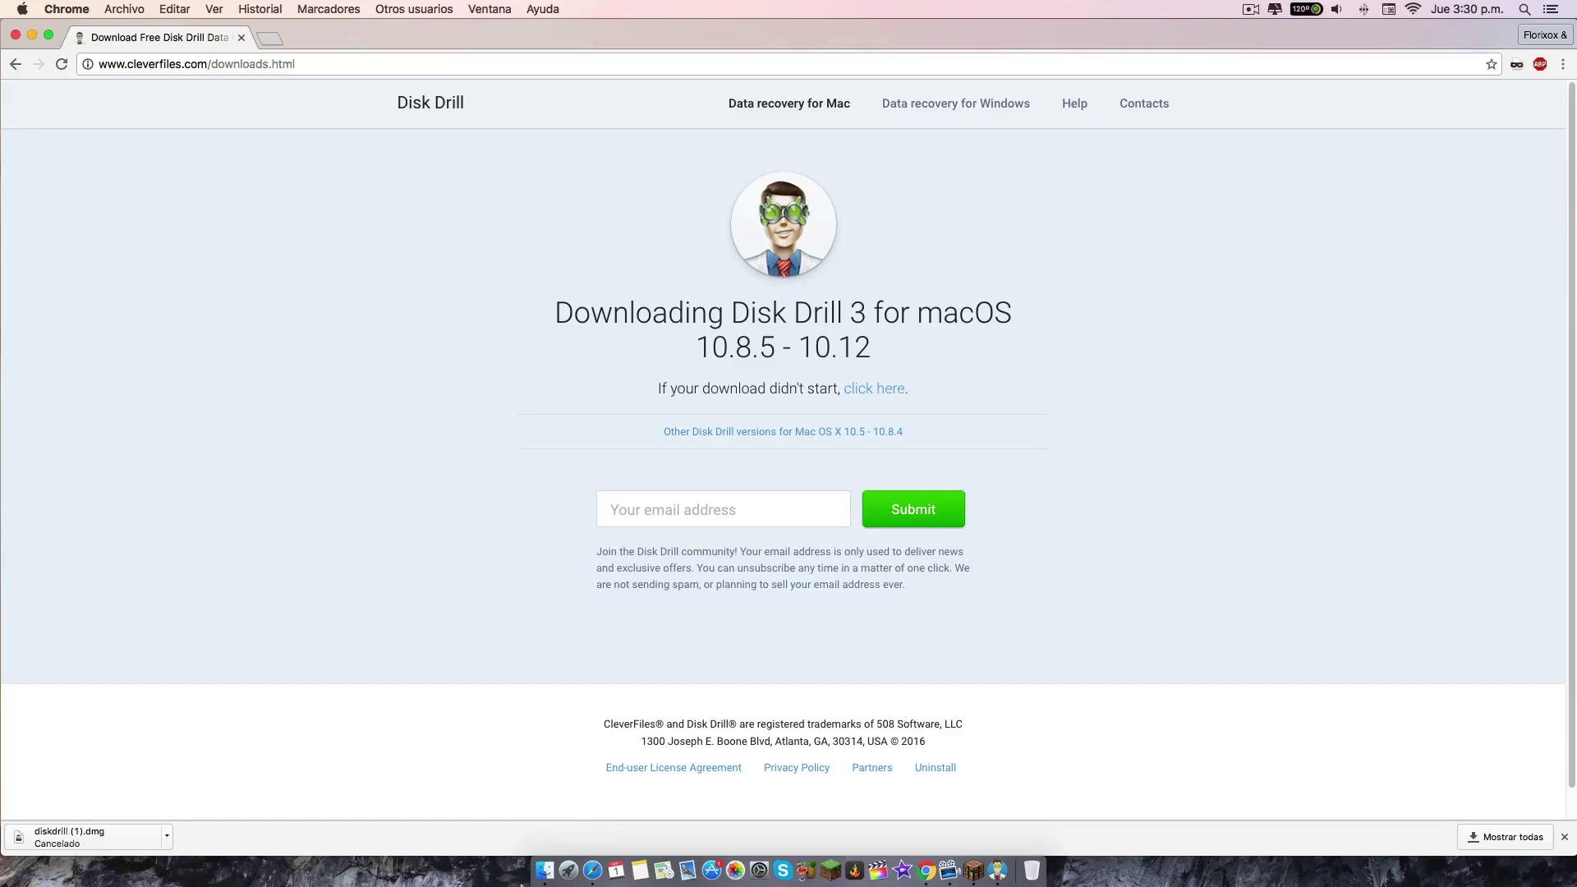
Step: Launch the installed Disk Drill application and enlarge its window to fill the screen
click(568, 870)
click(1165, 730)
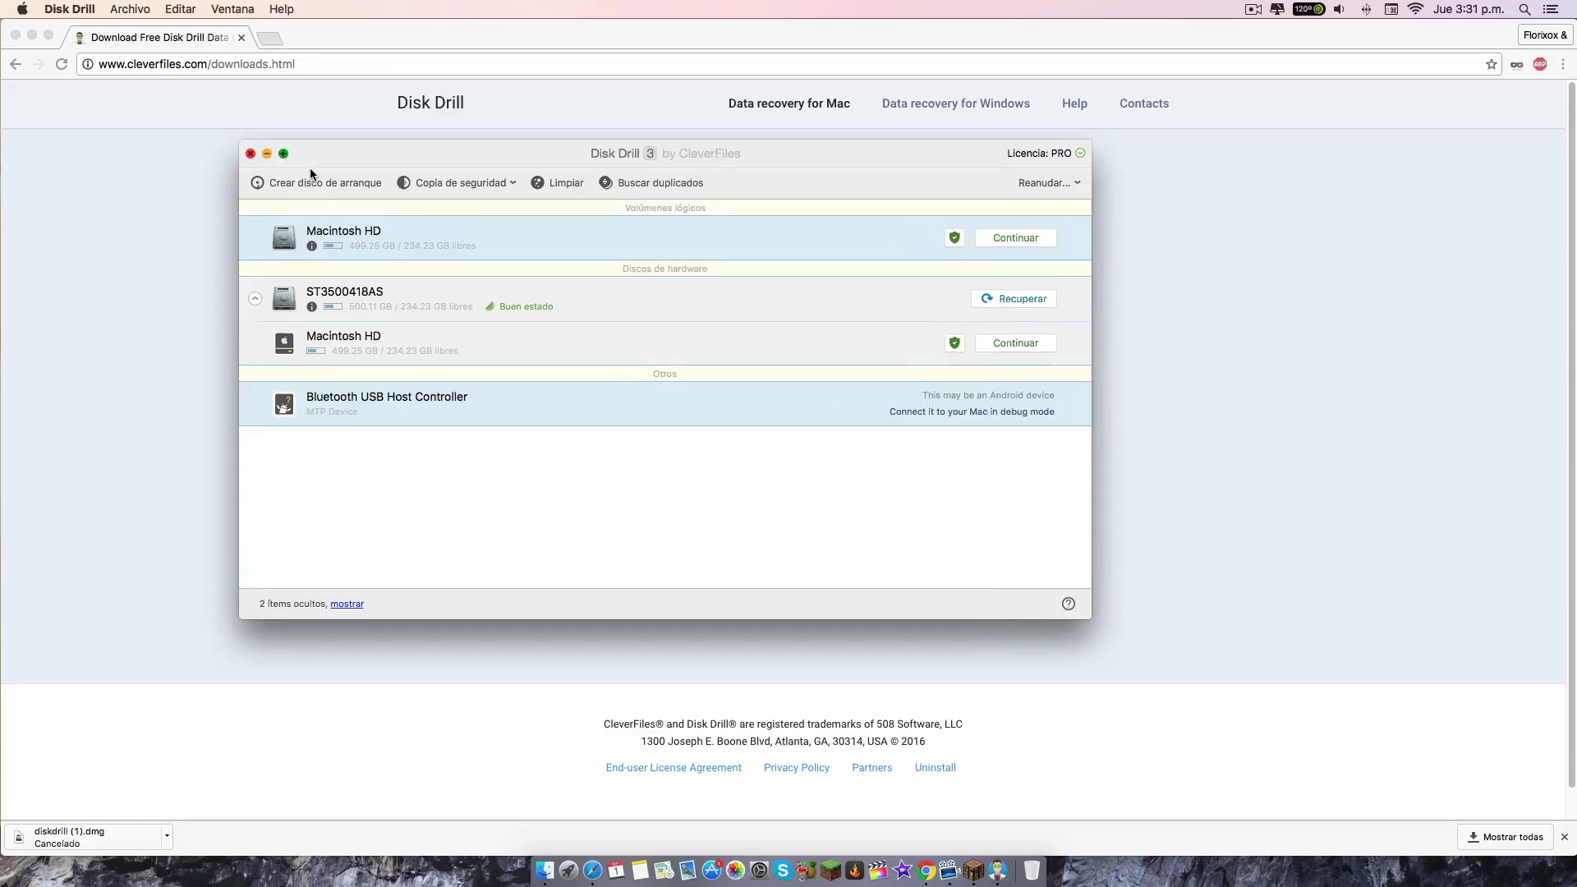
click(307, 167)
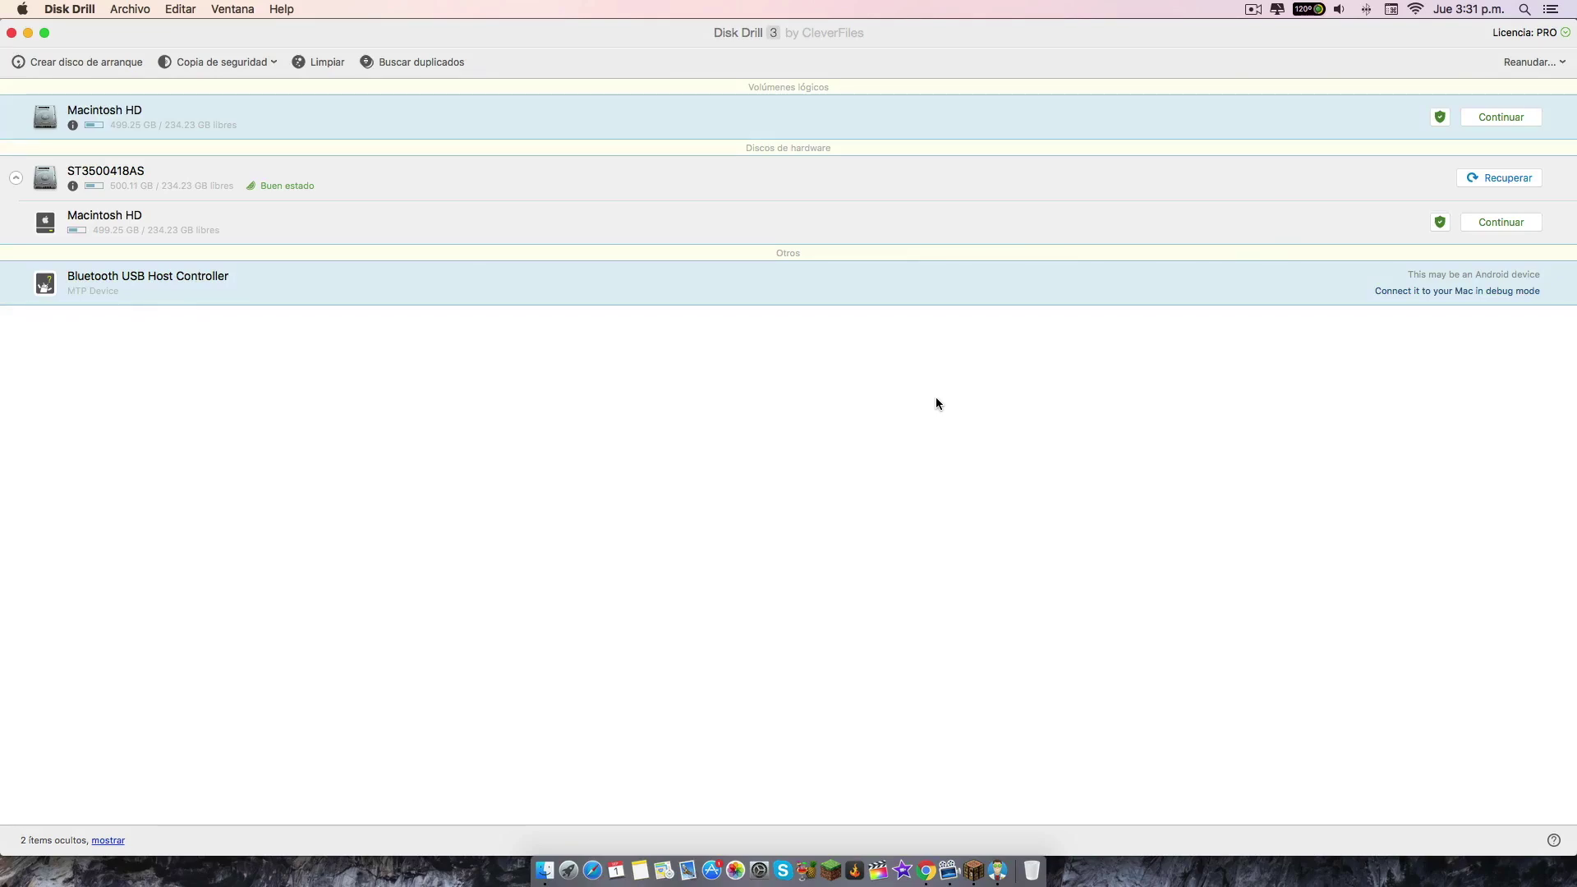
Step: Examine the S.M.A.R.T. monitoring options, the boot disk creation instructions and the available backup options
click(1313, 14)
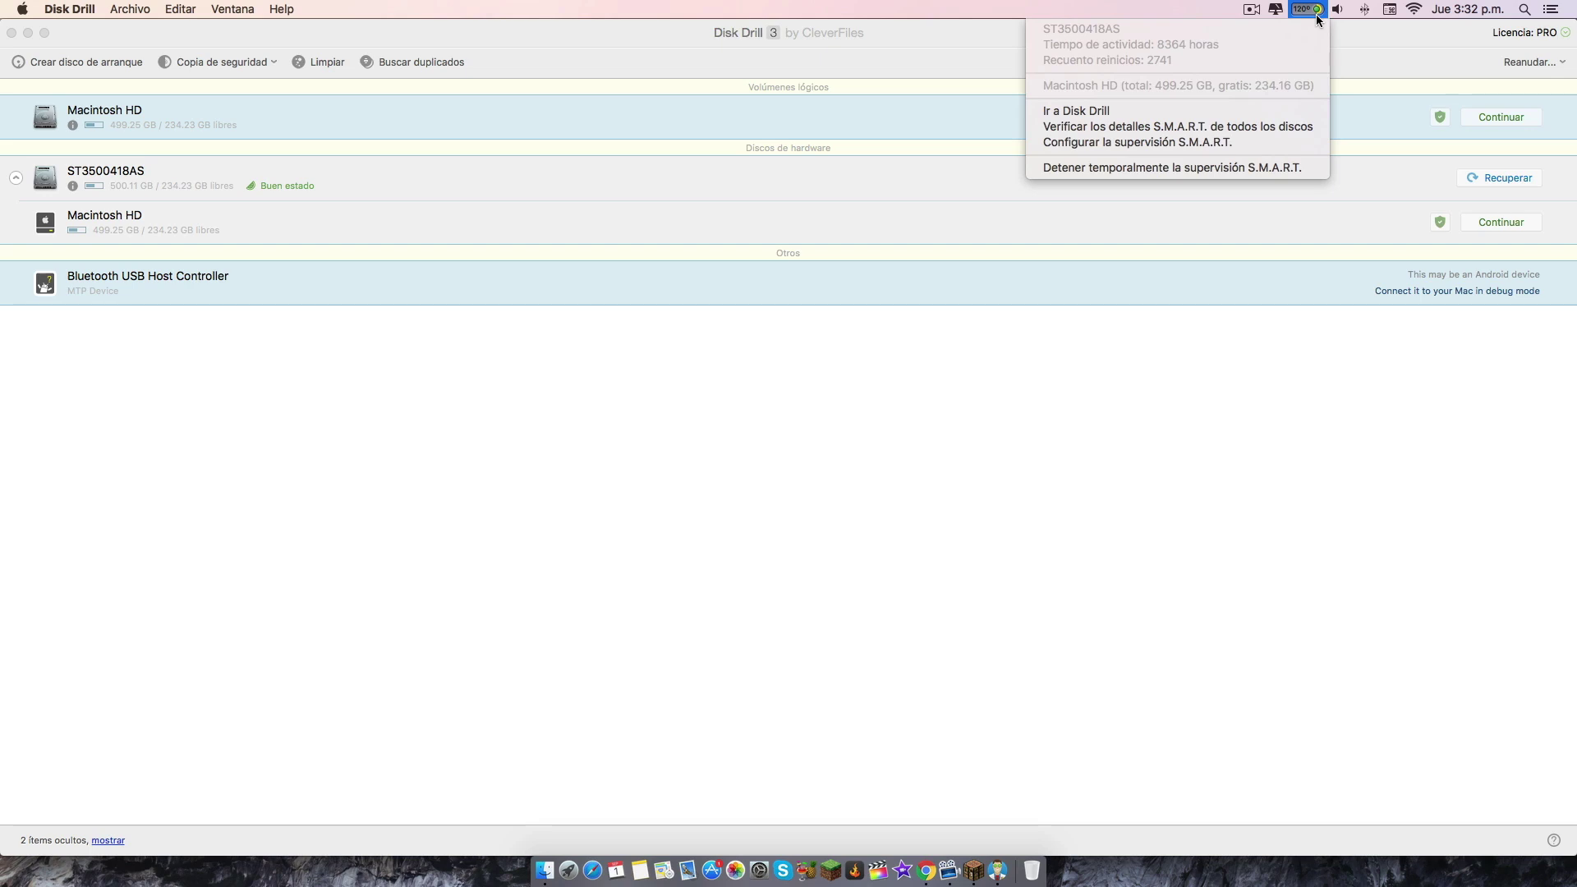
click(1317, 12)
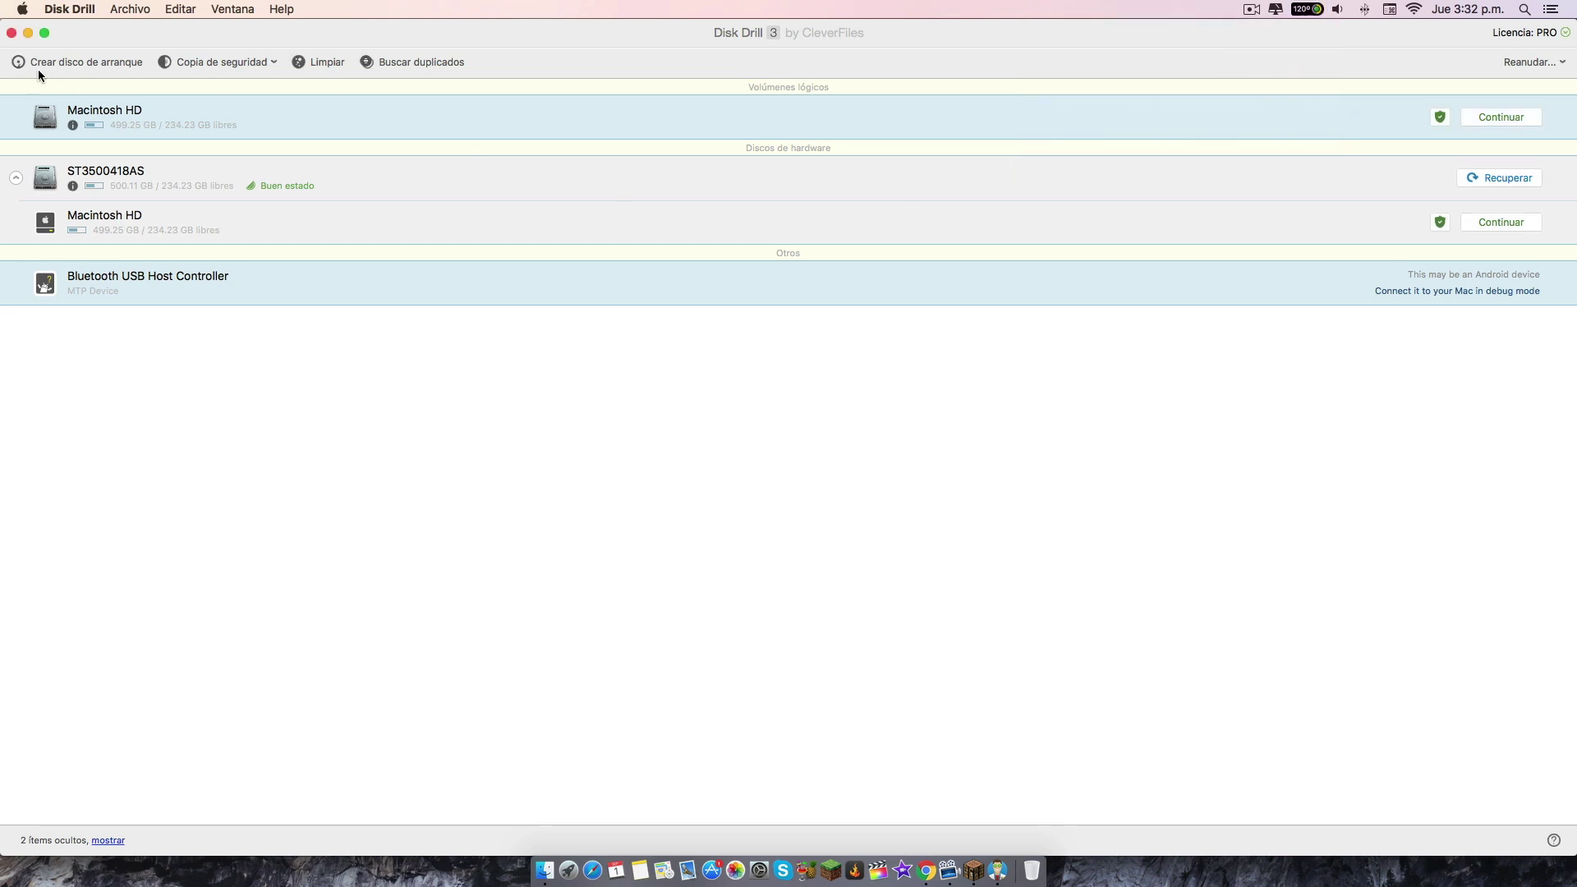
click(105, 63)
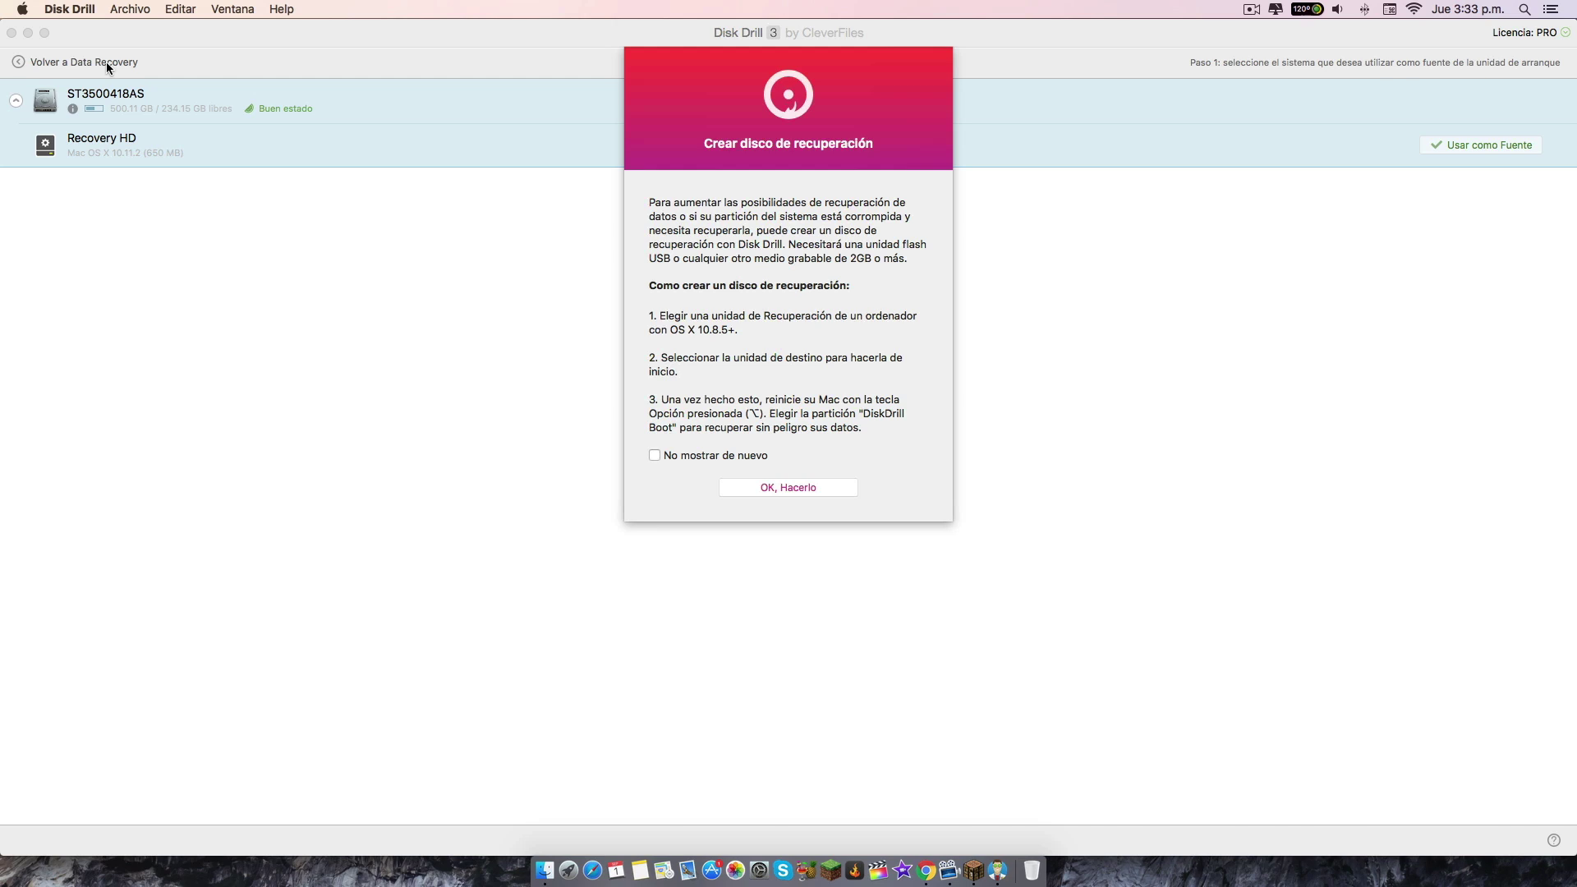
click(106, 62)
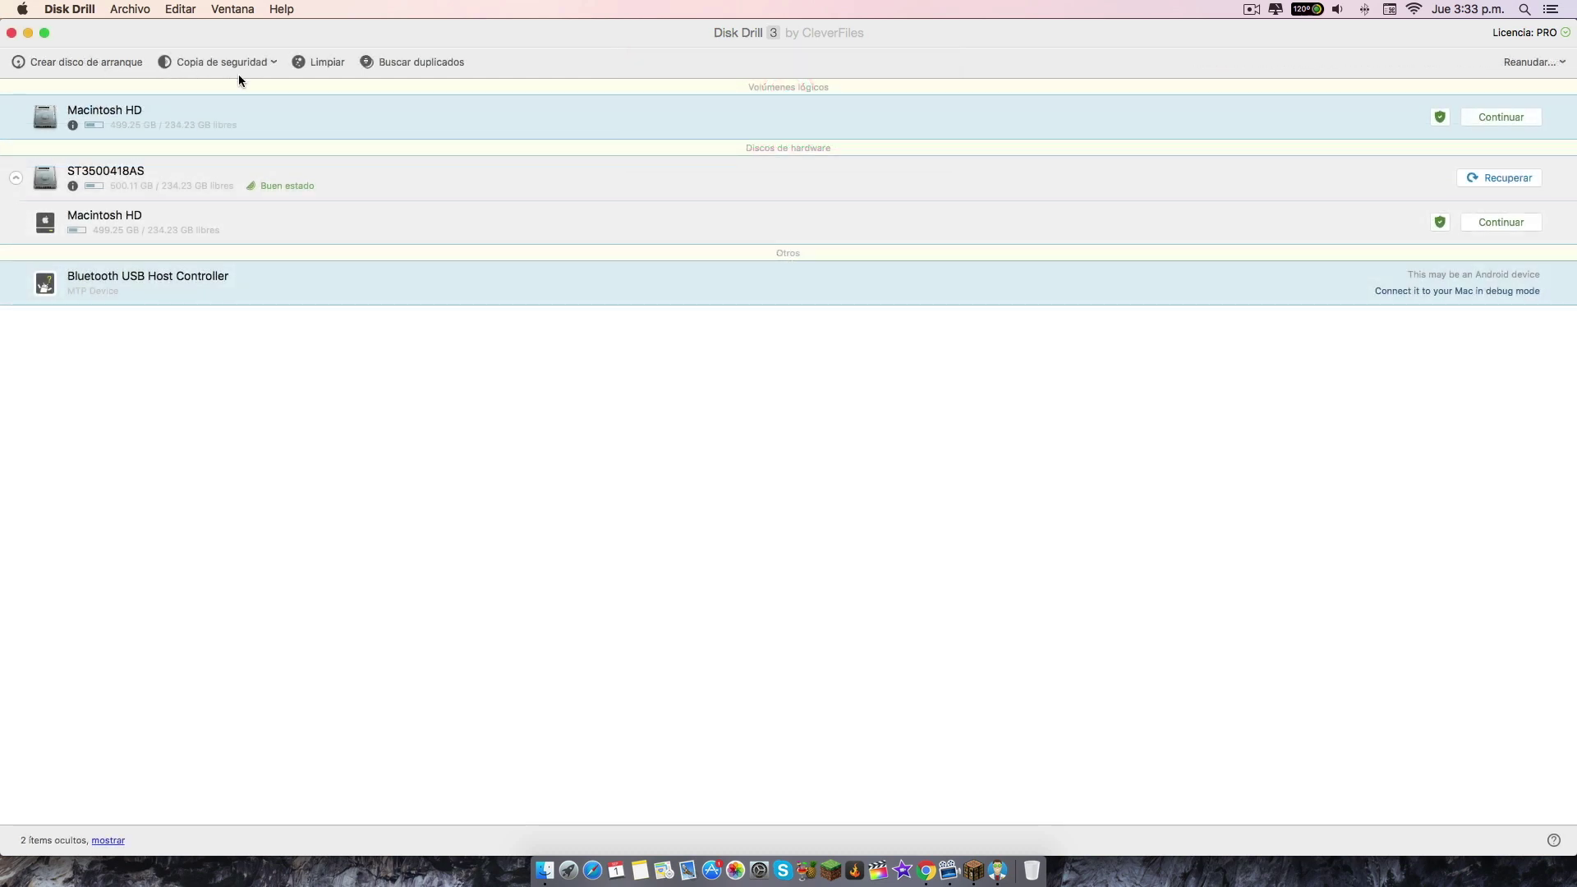
click(272, 63)
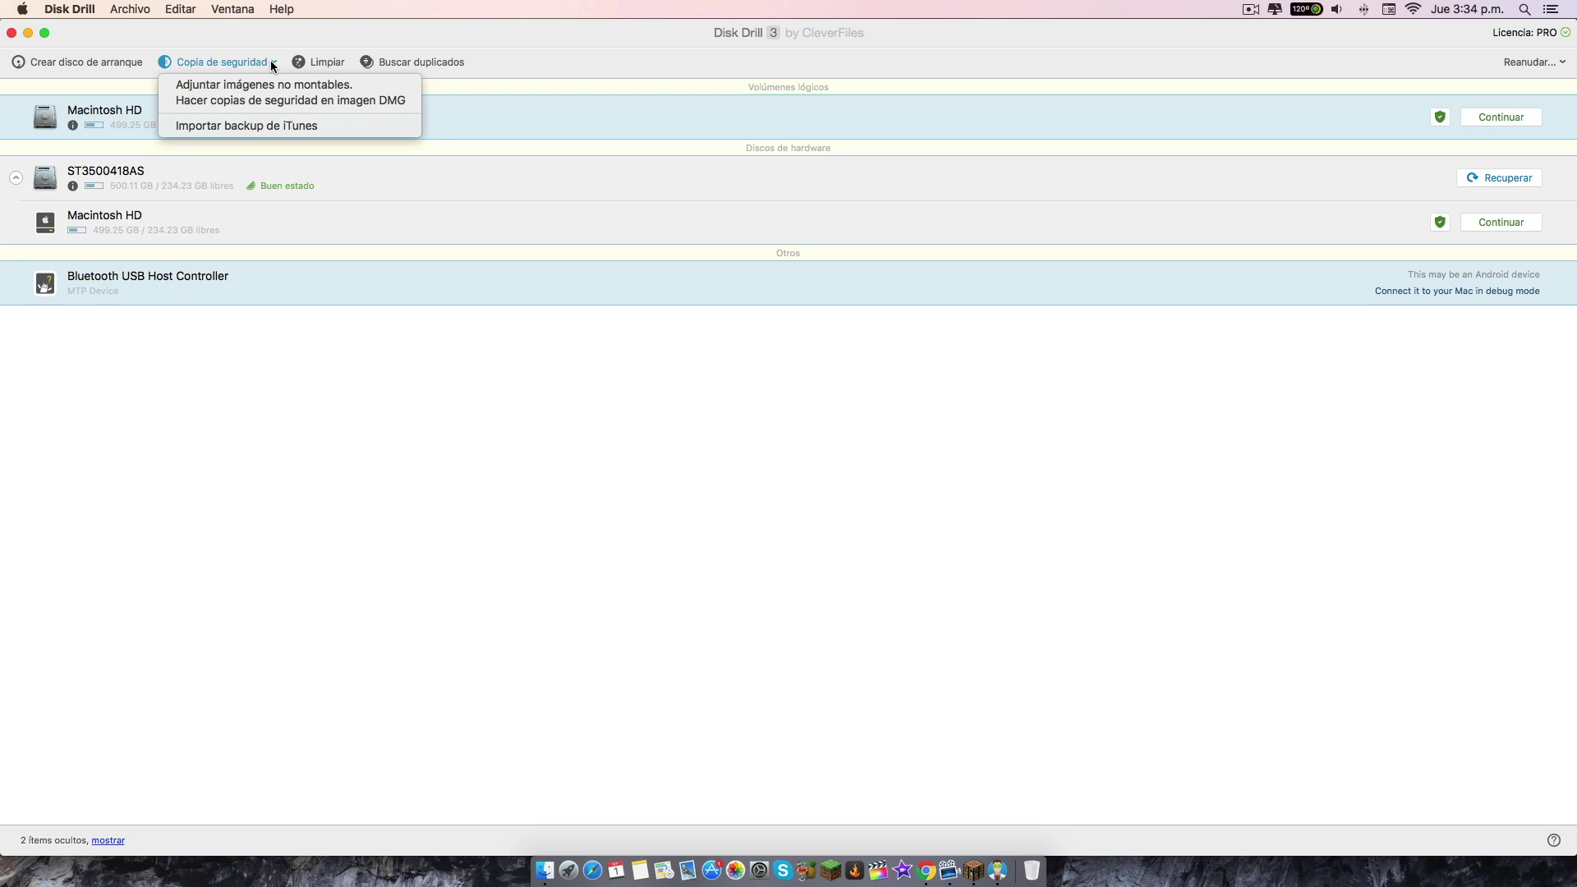
click(317, 64)
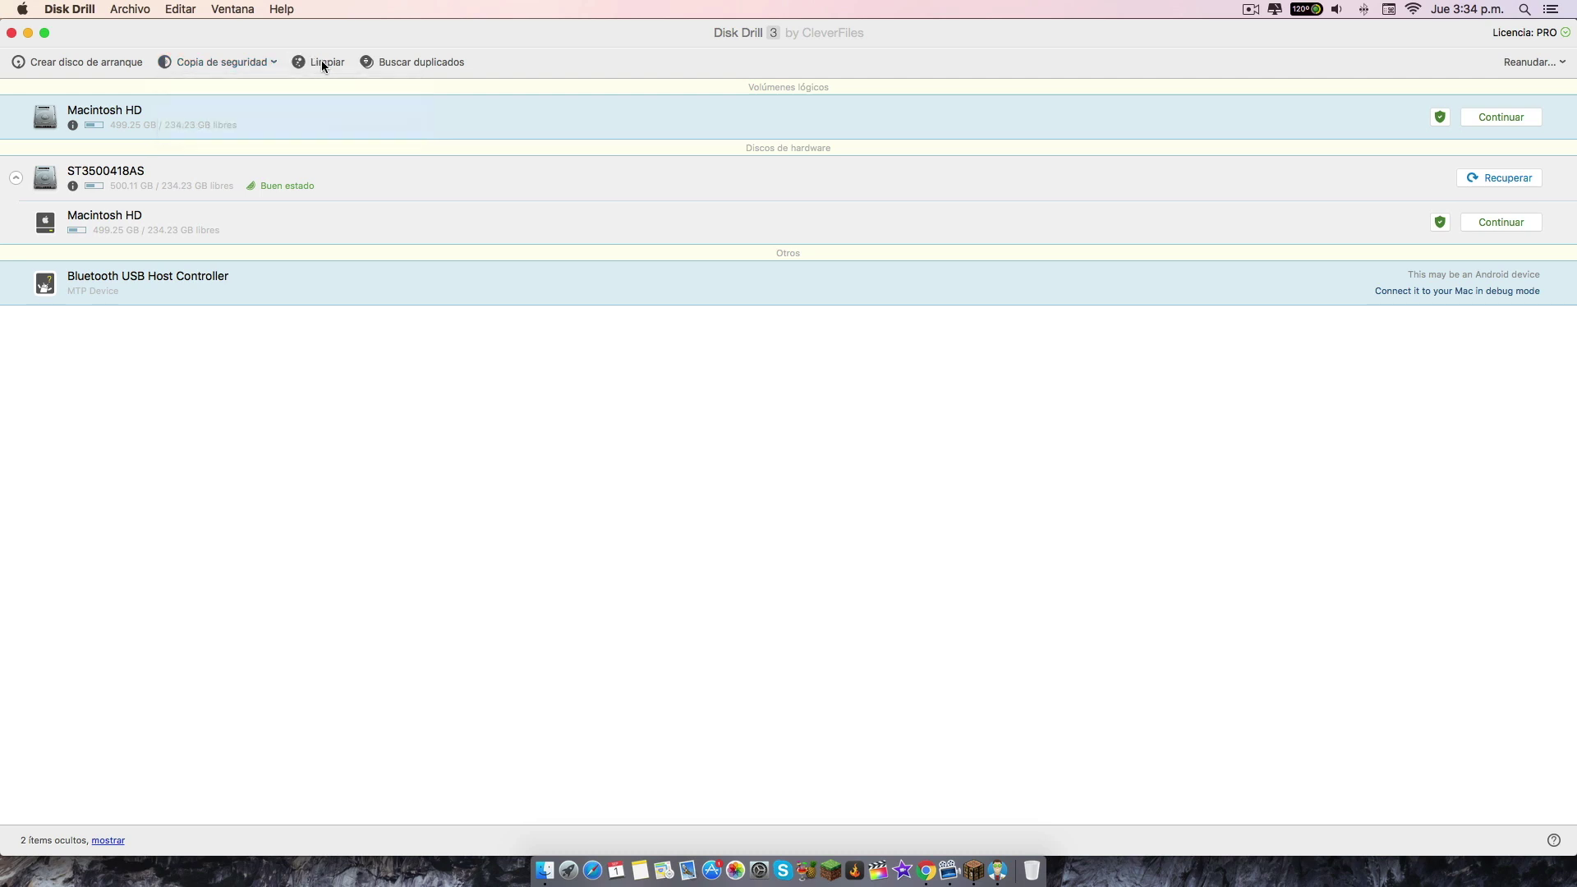
Step: Scan Macintosh HD for cleanup, loading the saved scan session
click(328, 64)
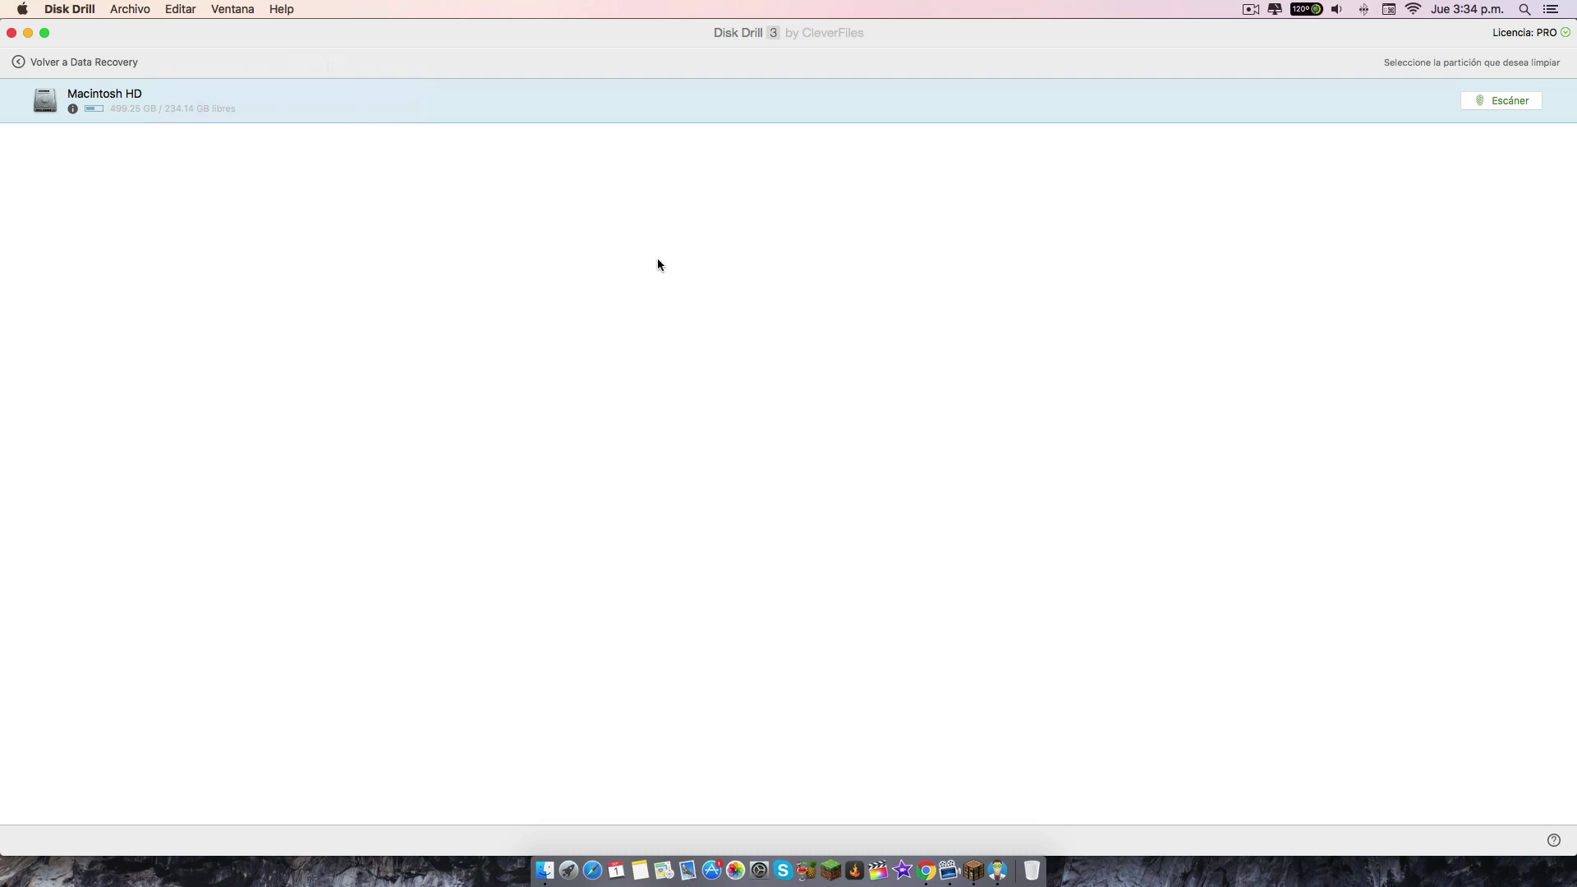
click(1496, 105)
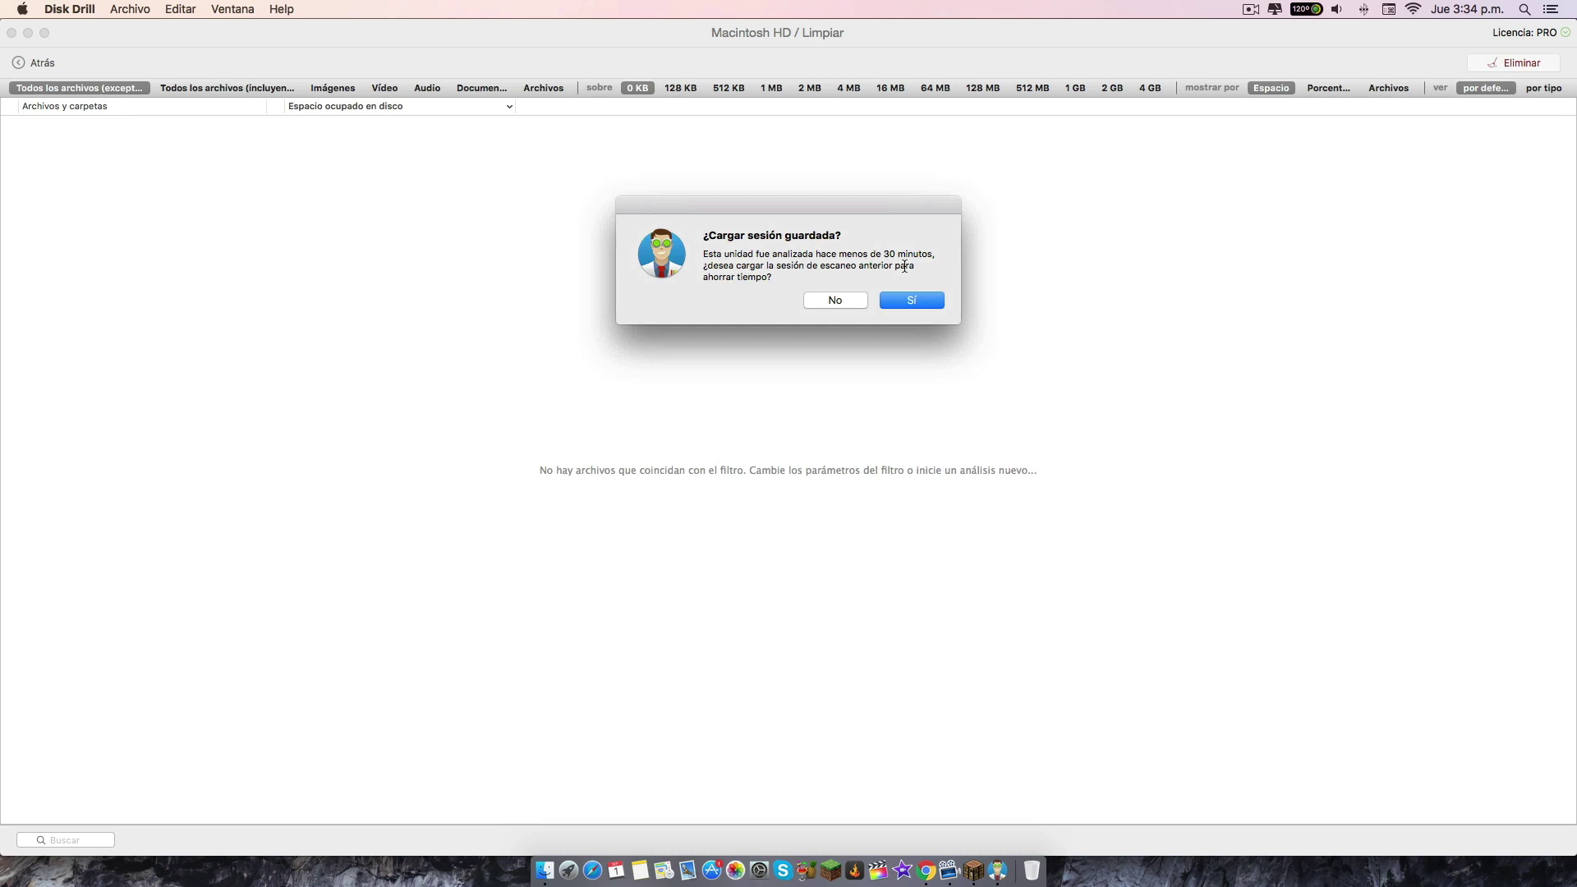
click(914, 302)
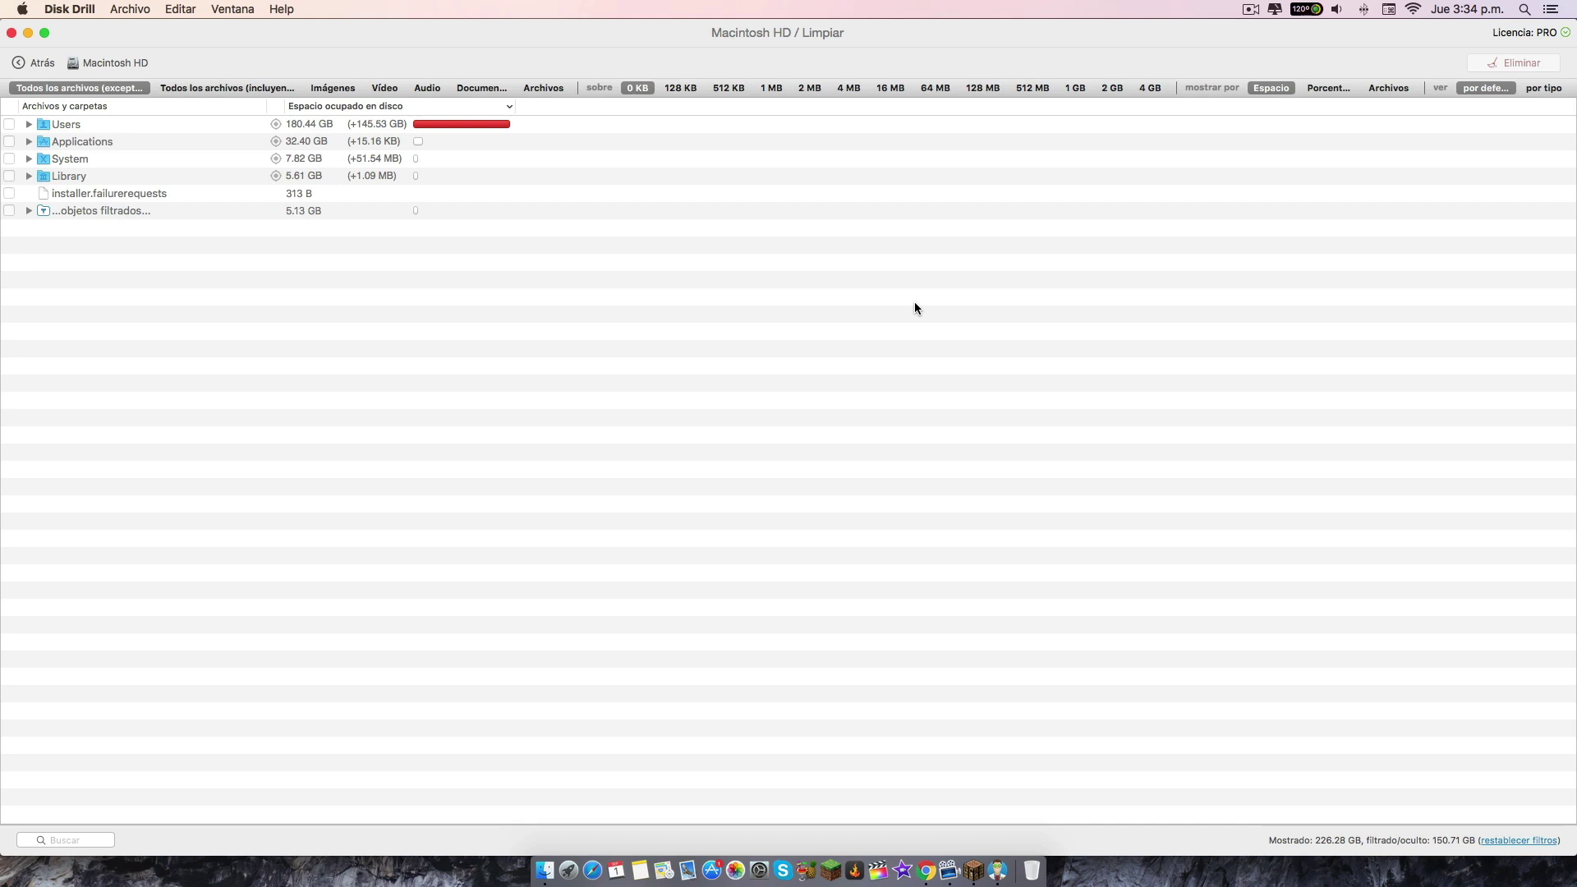
Step: Browse the Users and Applications folders in the cleanup results, and delete the StarCraft II folder from Applications
click(29, 123)
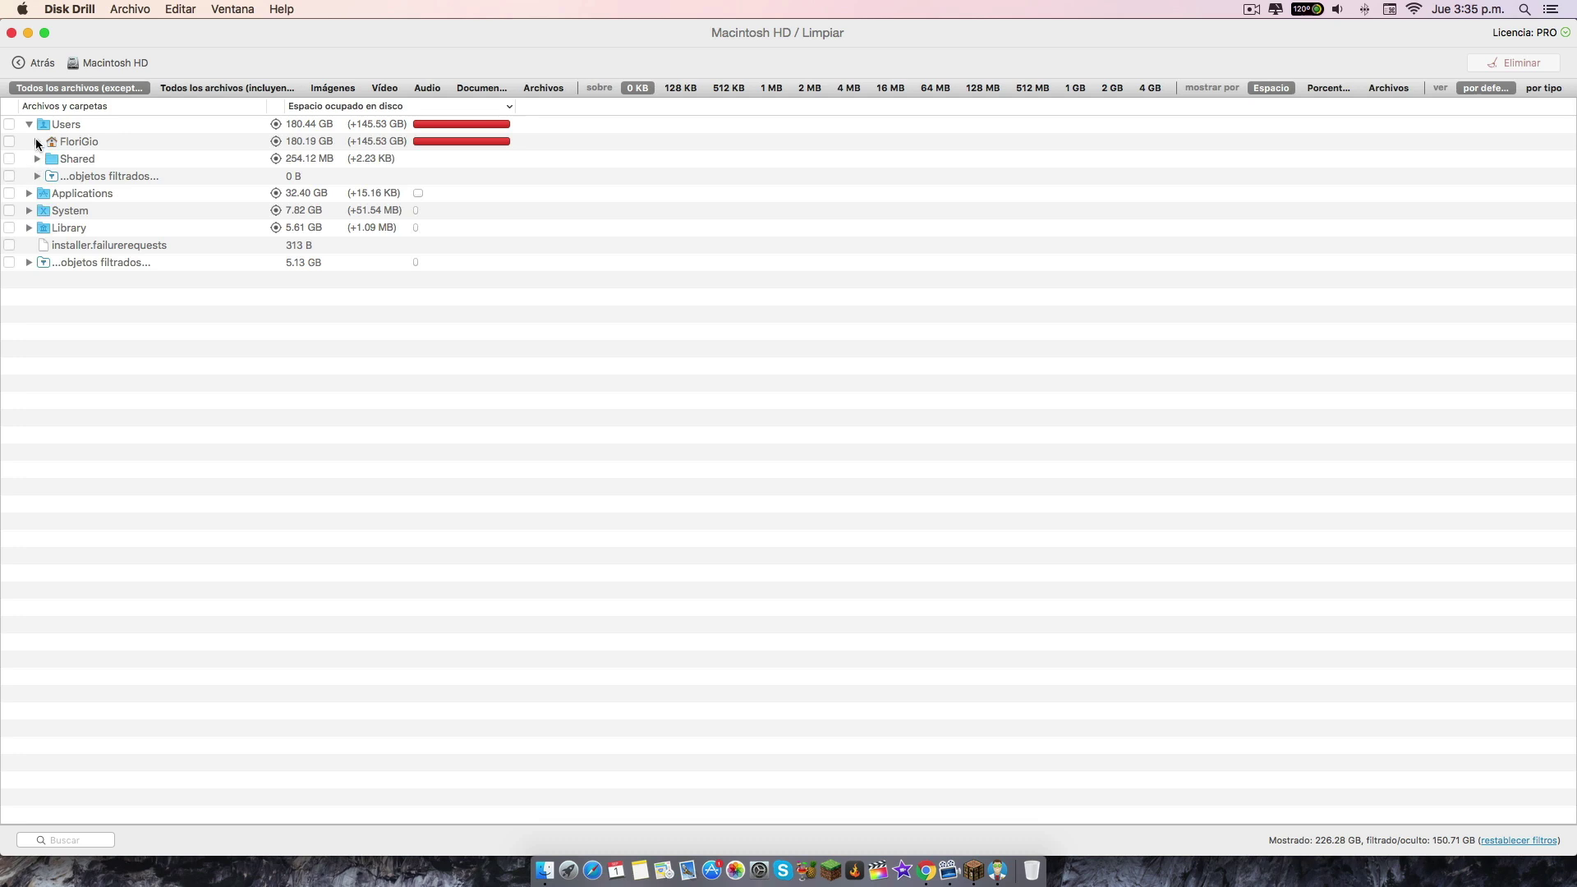
click(37, 142)
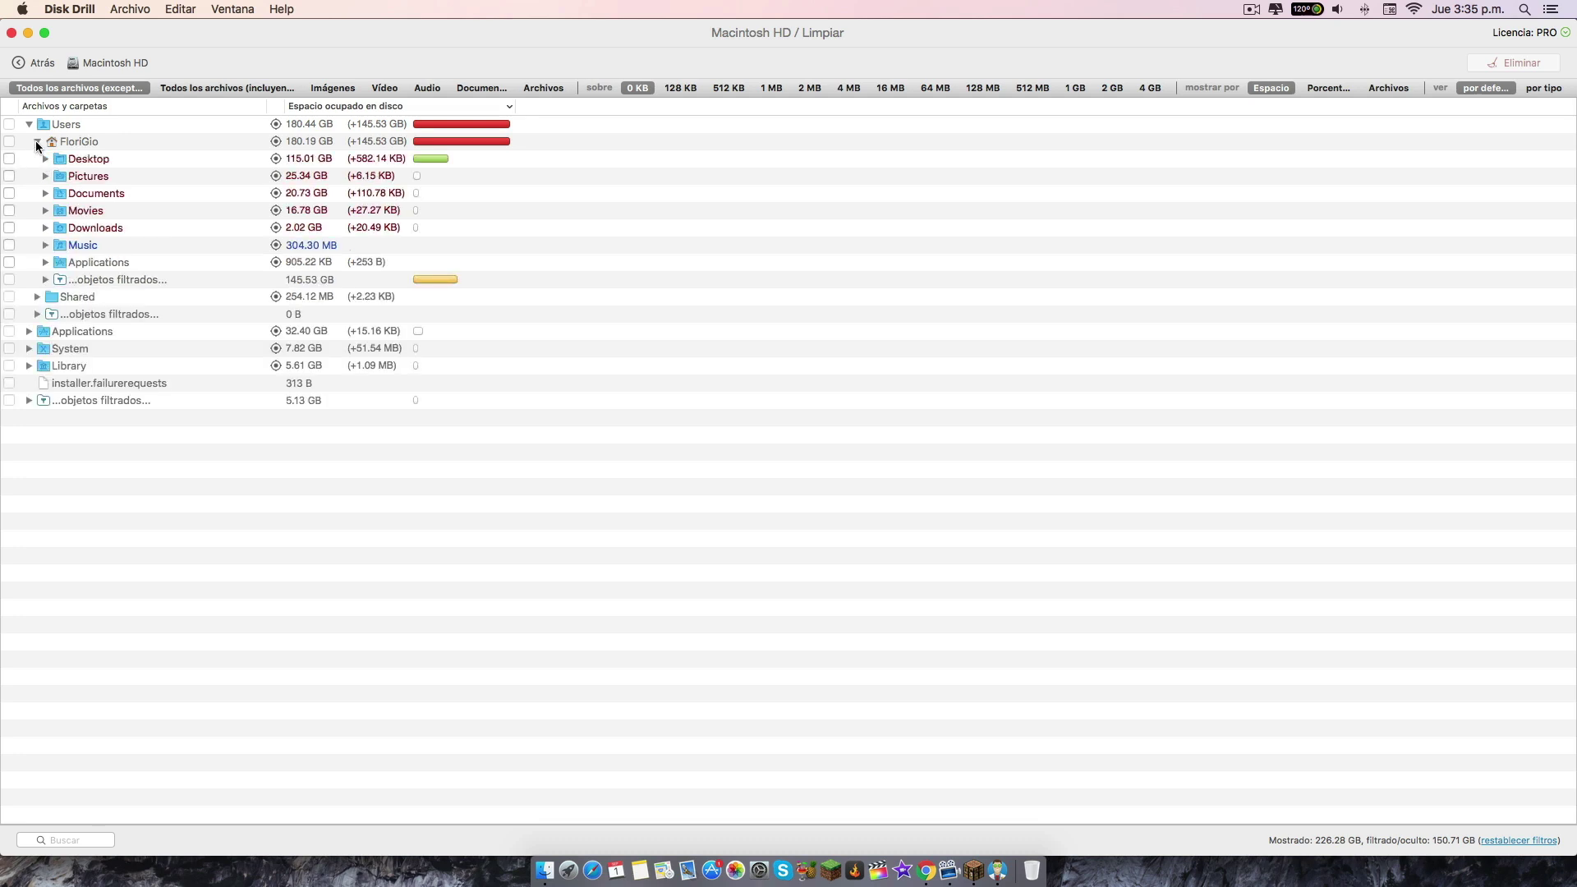
click(44, 261)
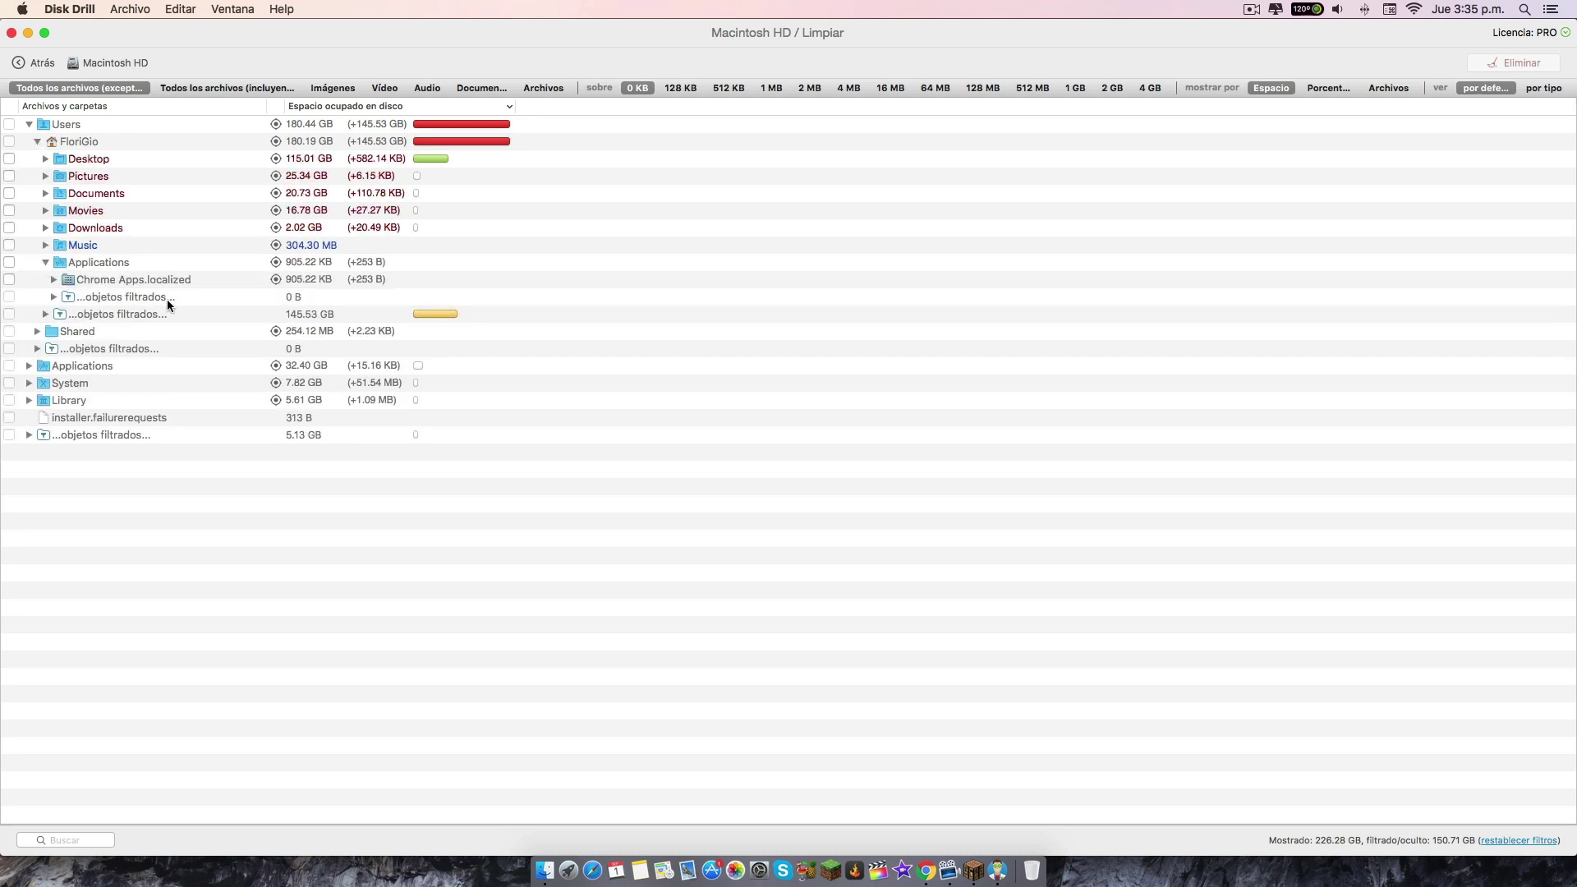
click(28, 366)
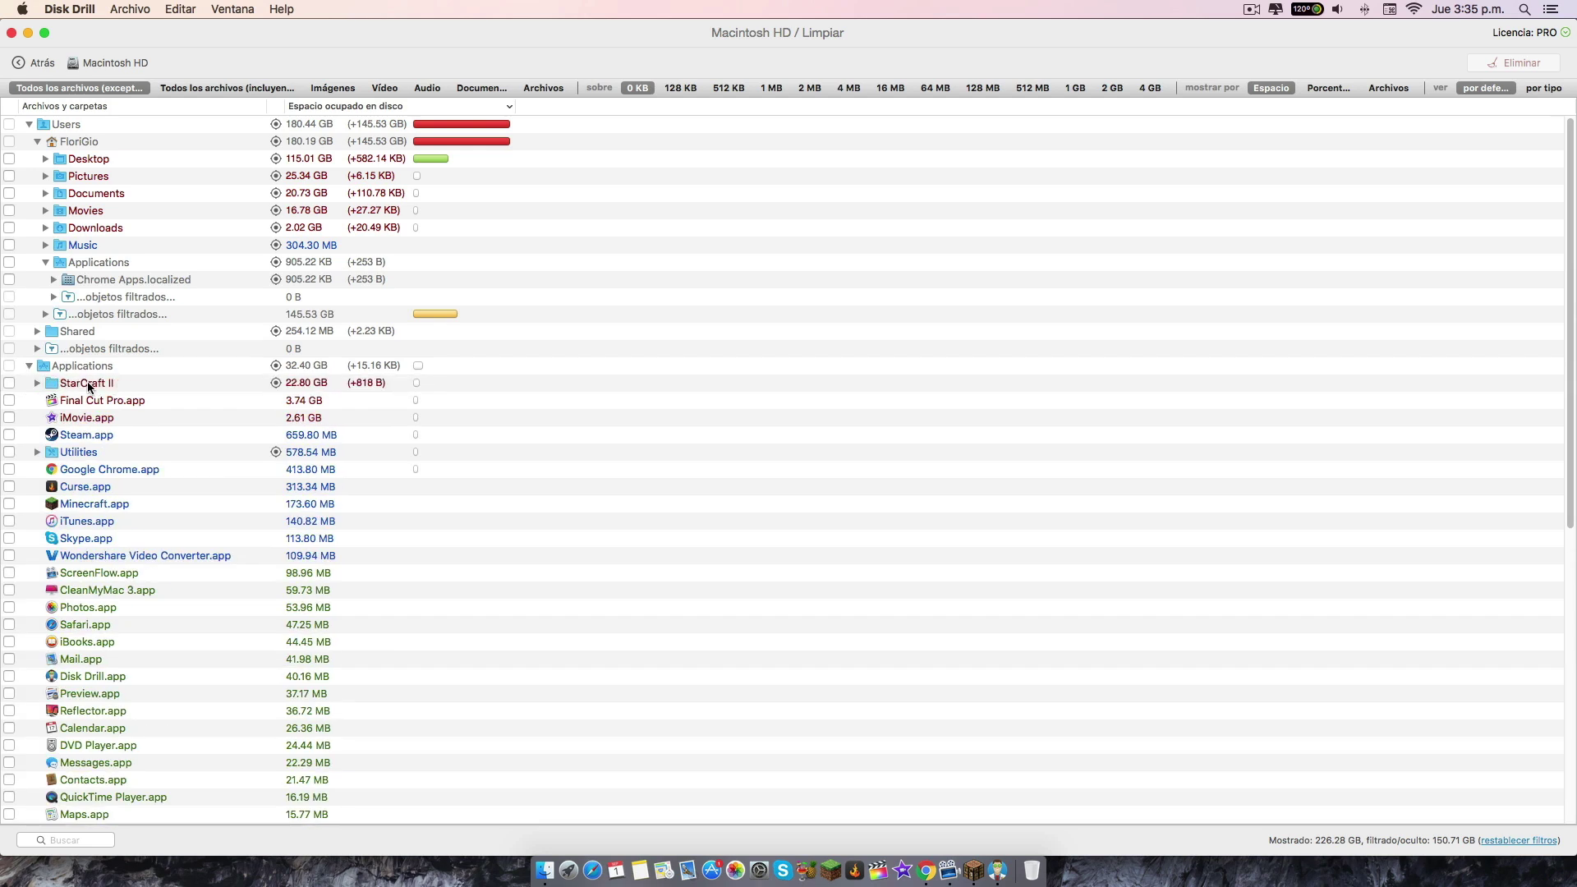
click(37, 383)
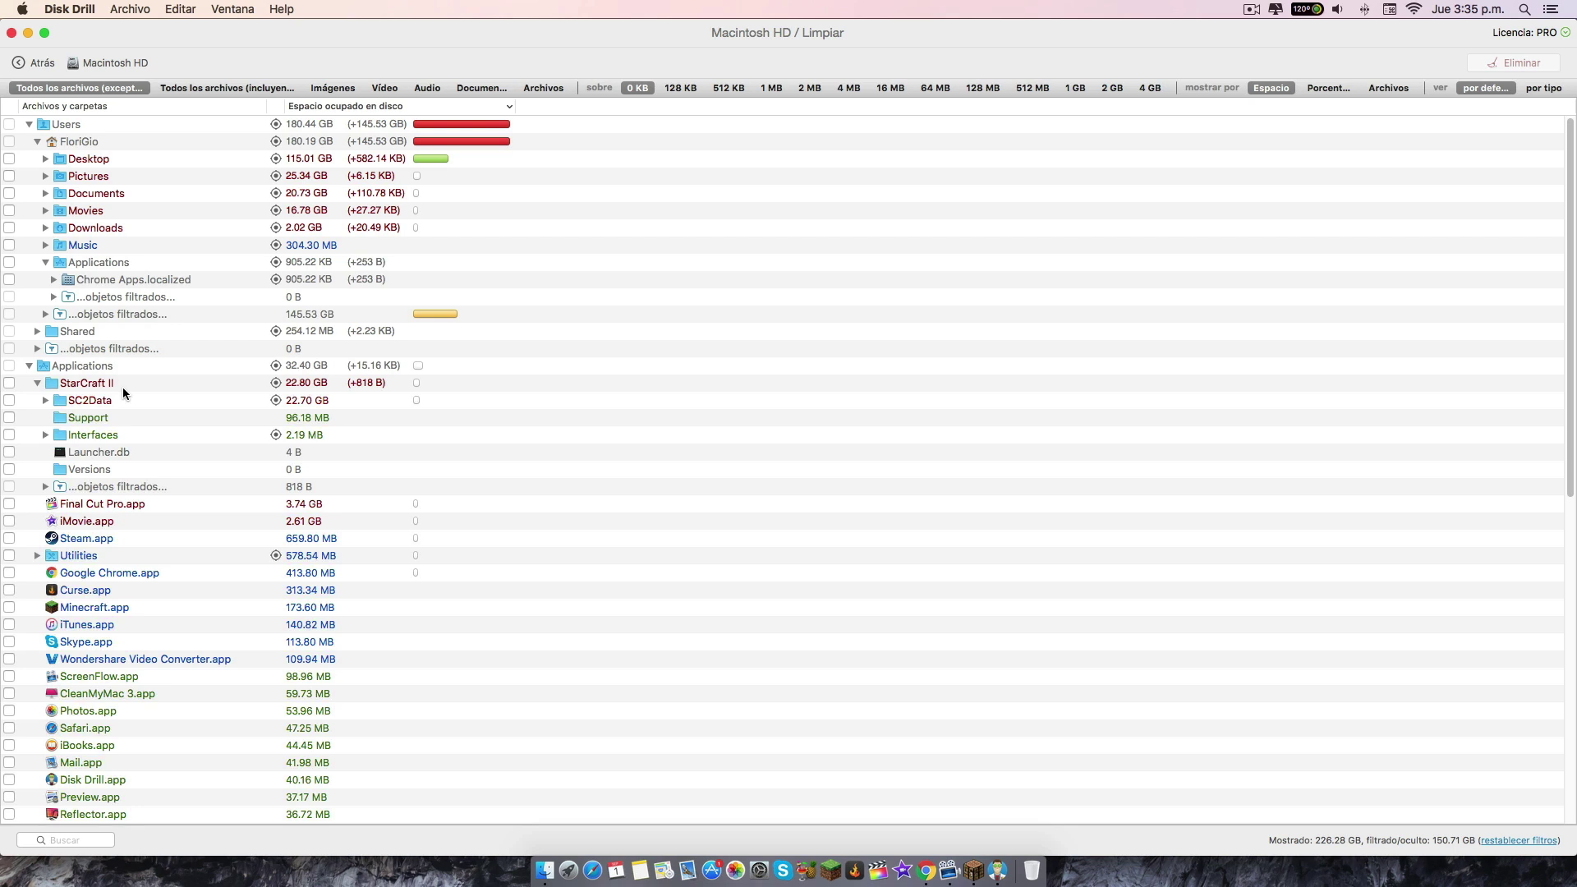
click(9, 384)
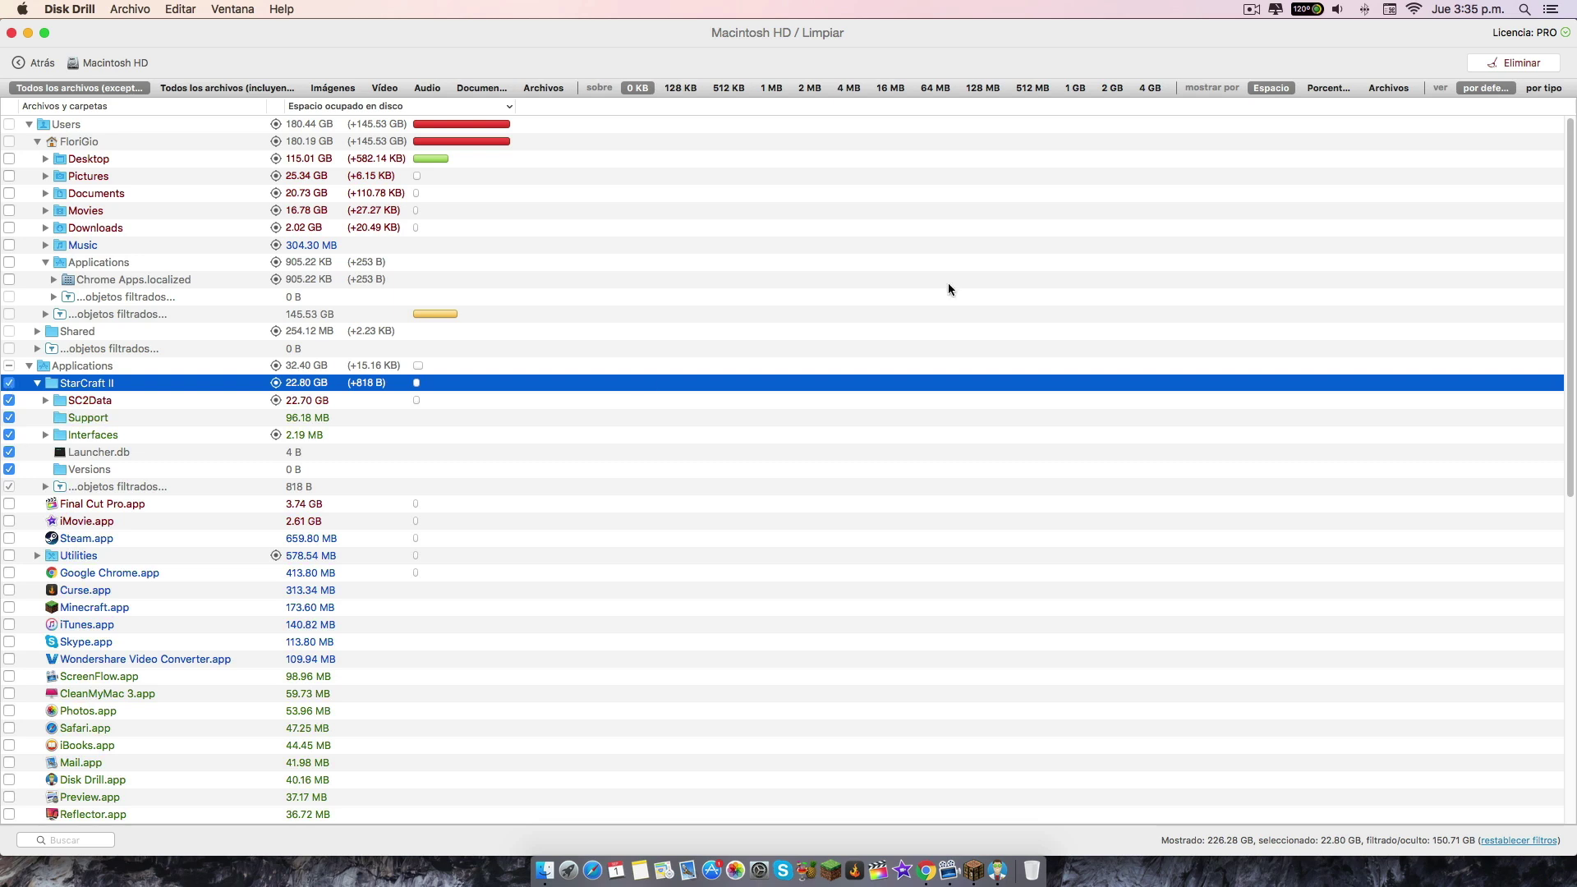
click(1519, 64)
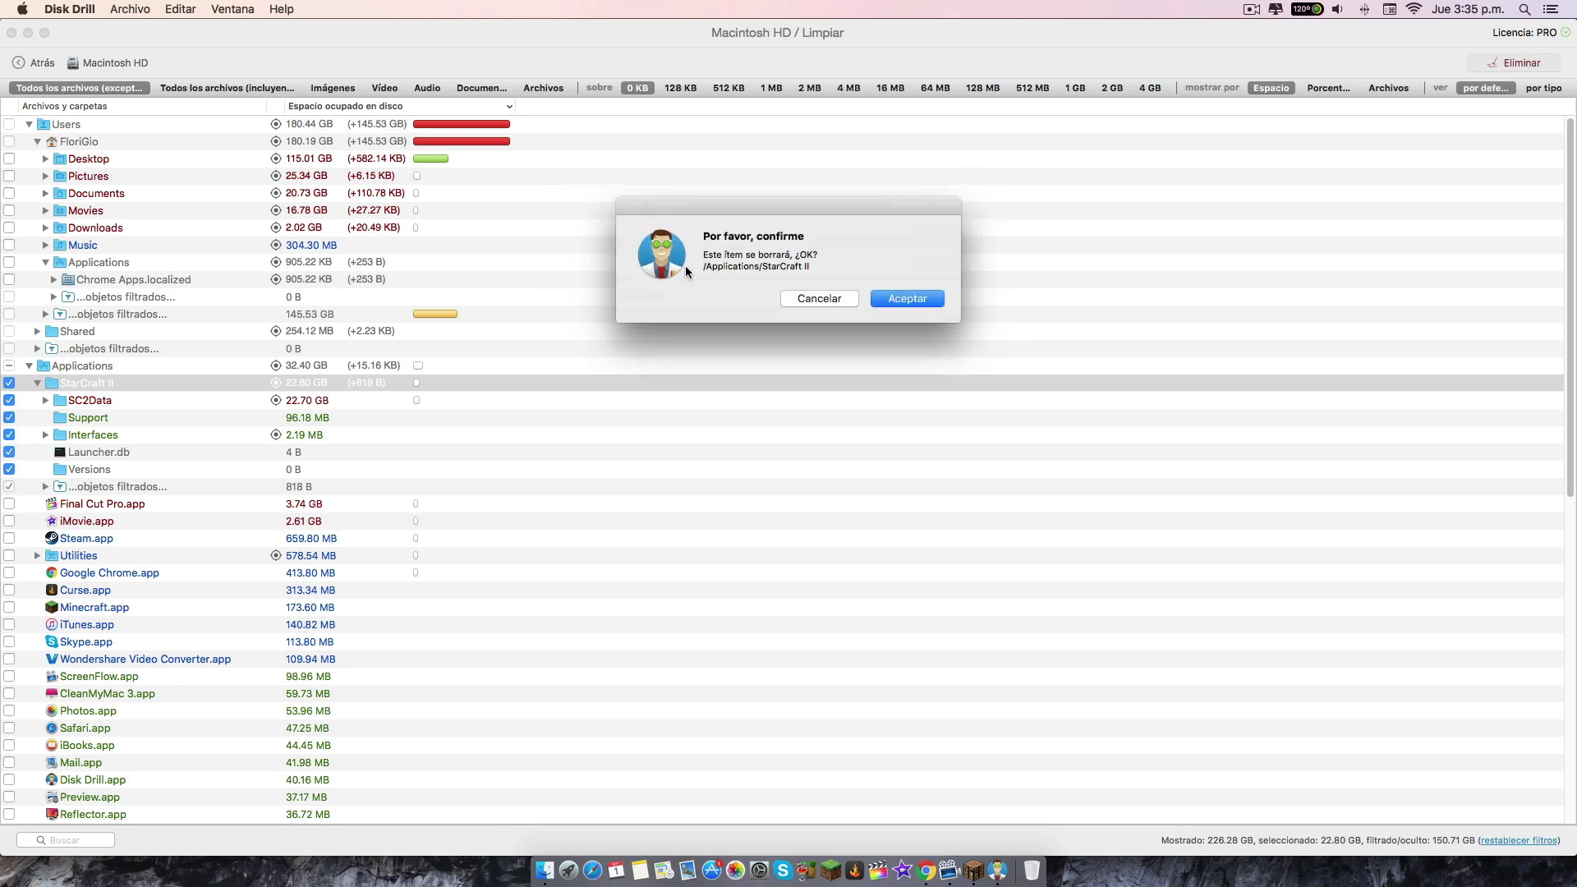
click(933, 302)
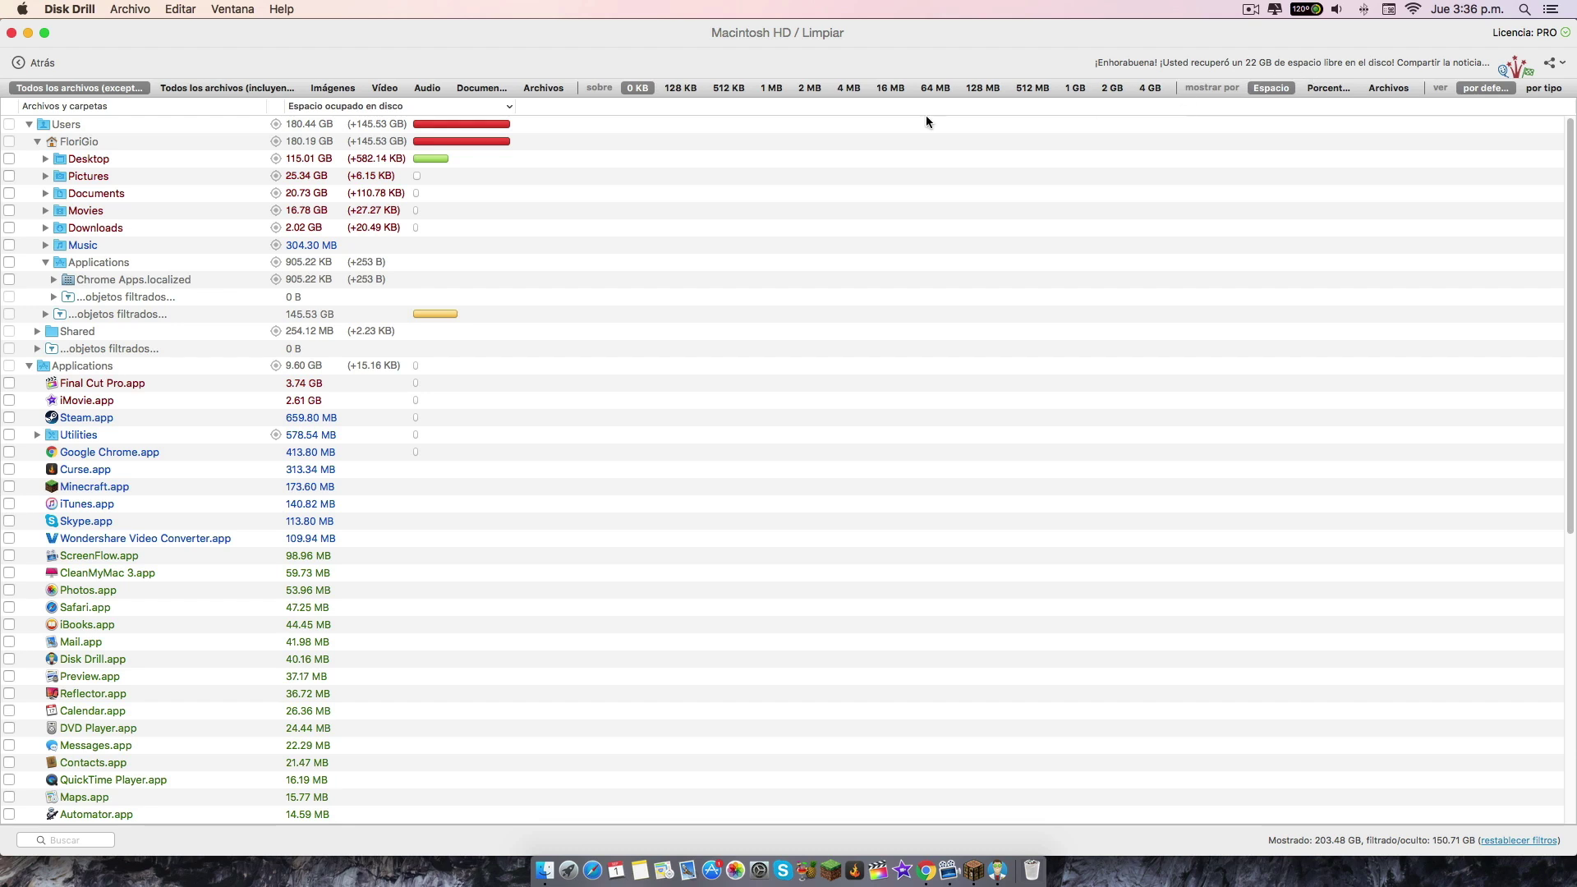
Step: Return to the drive overview and open the duplicate file finder
key(super+bracketleft)
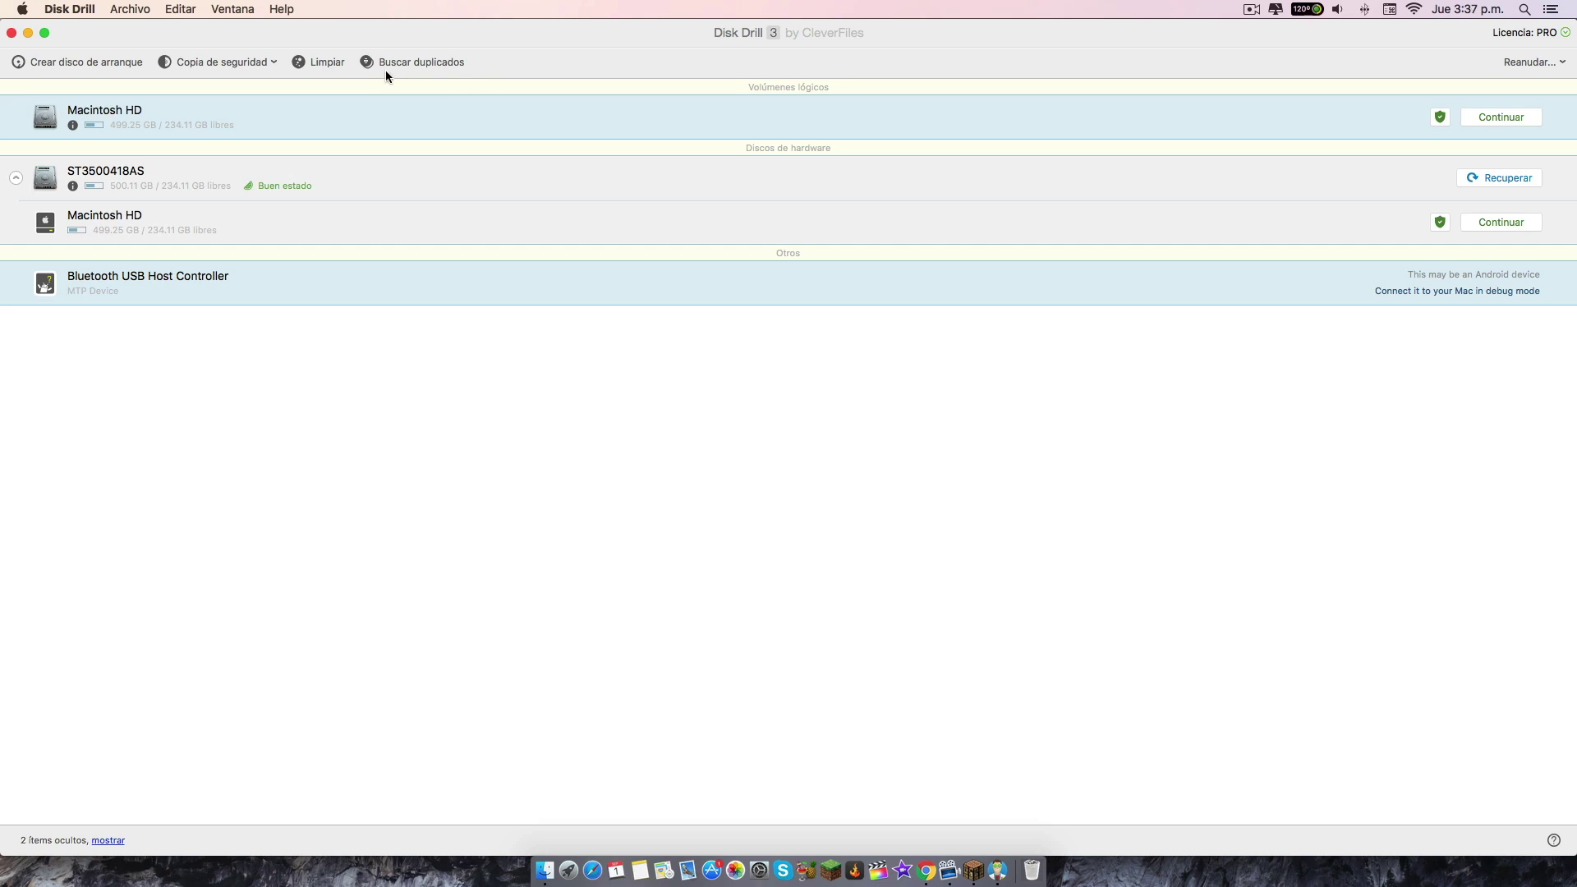
click(448, 65)
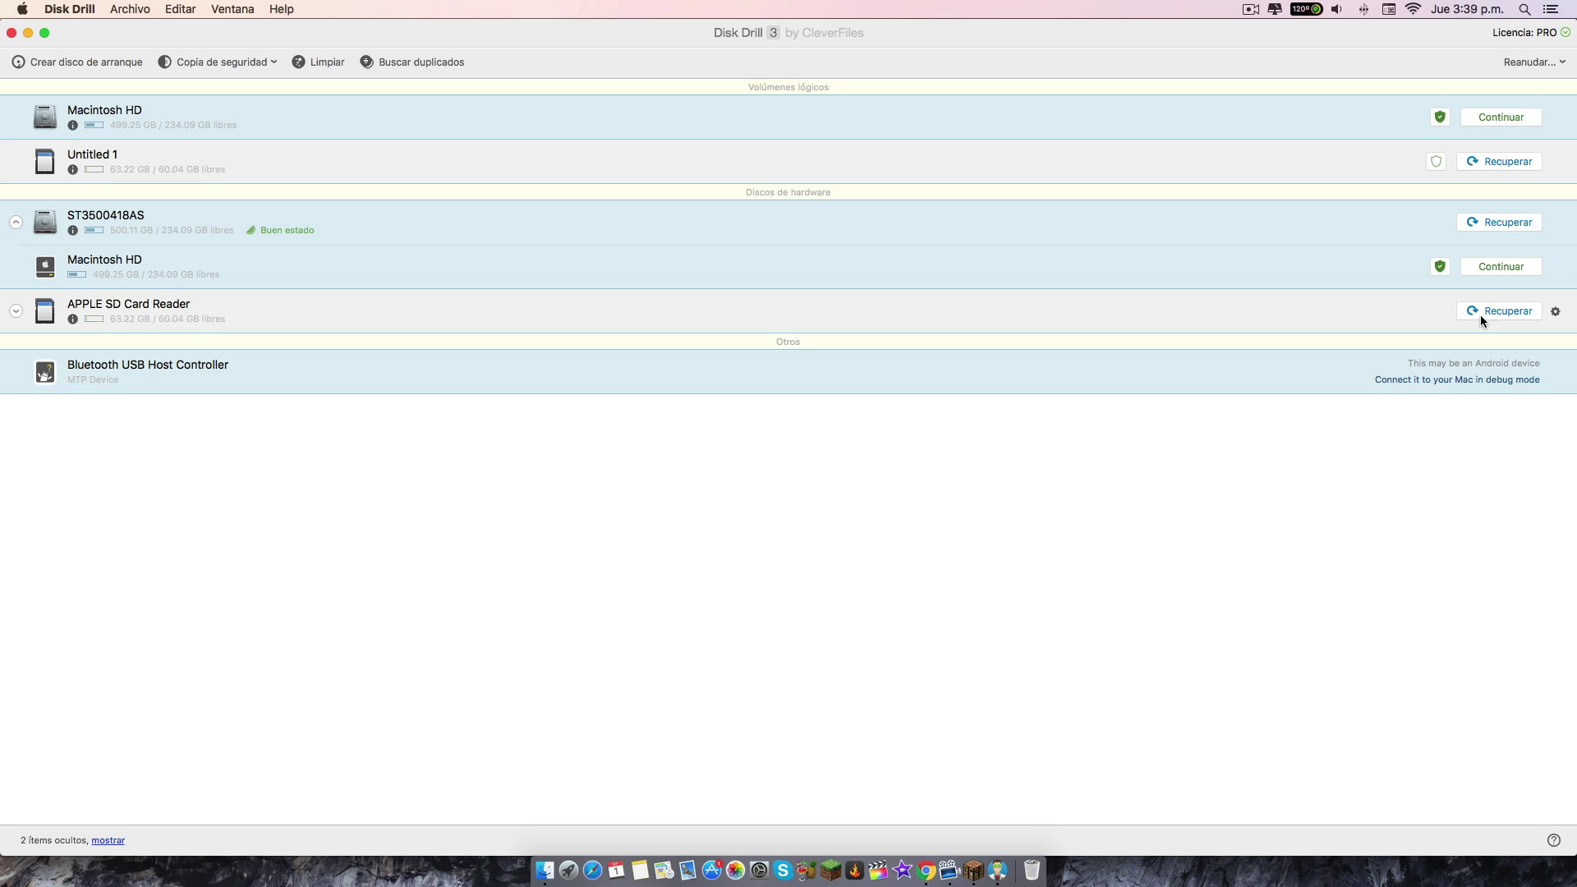
Step: Switch to Finder and open the 404_2508 folder inside DCIM on the Untitled SD card
click(546, 872)
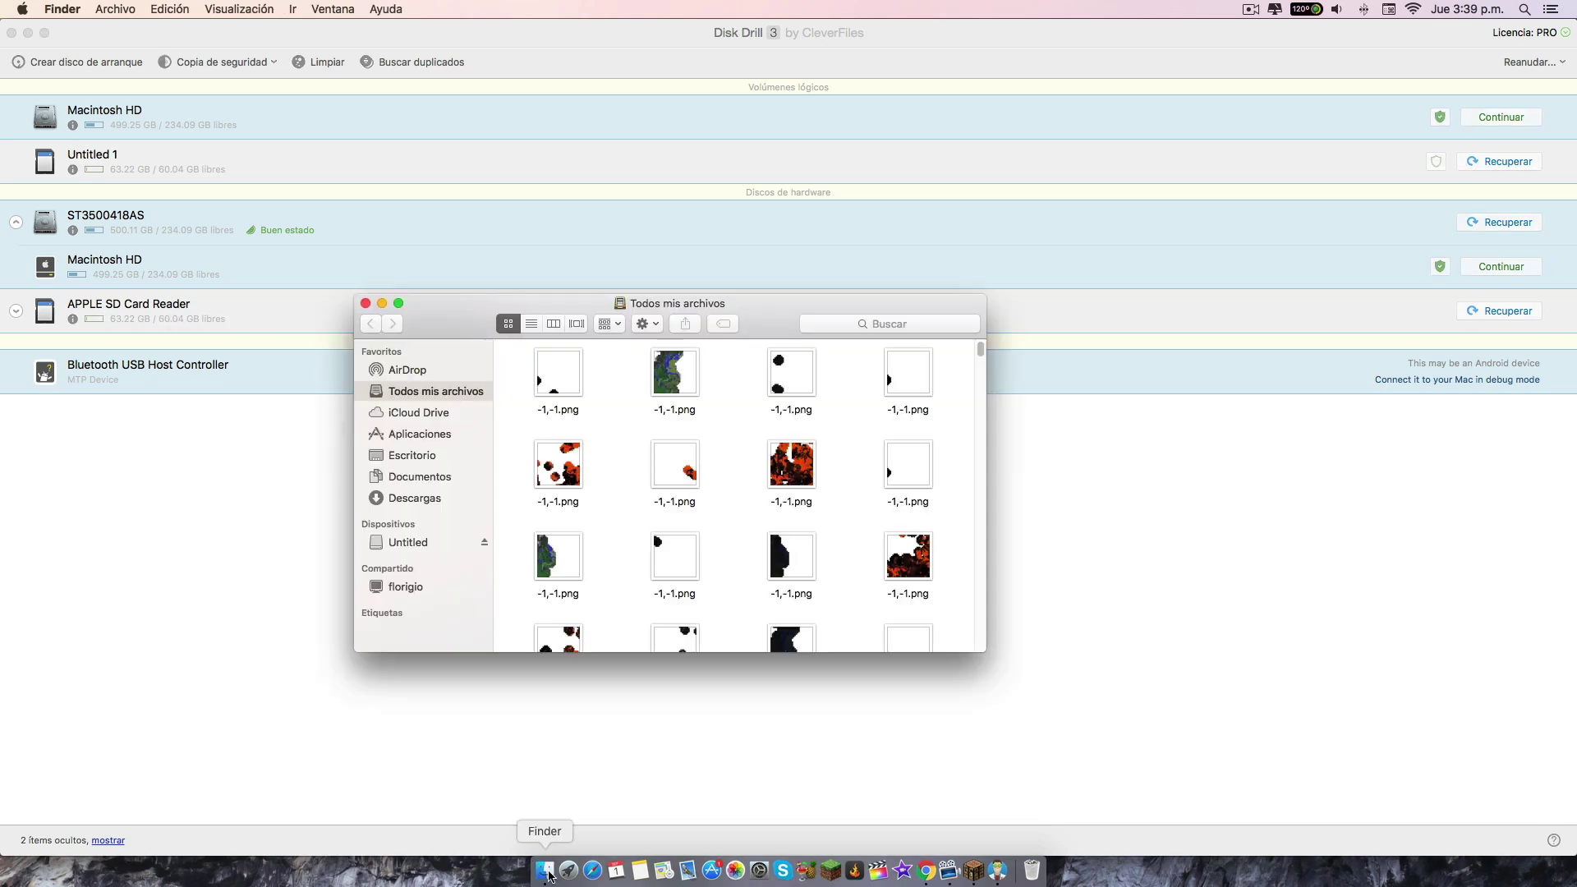
click(411, 542)
click(563, 382)
double_click(563, 383)
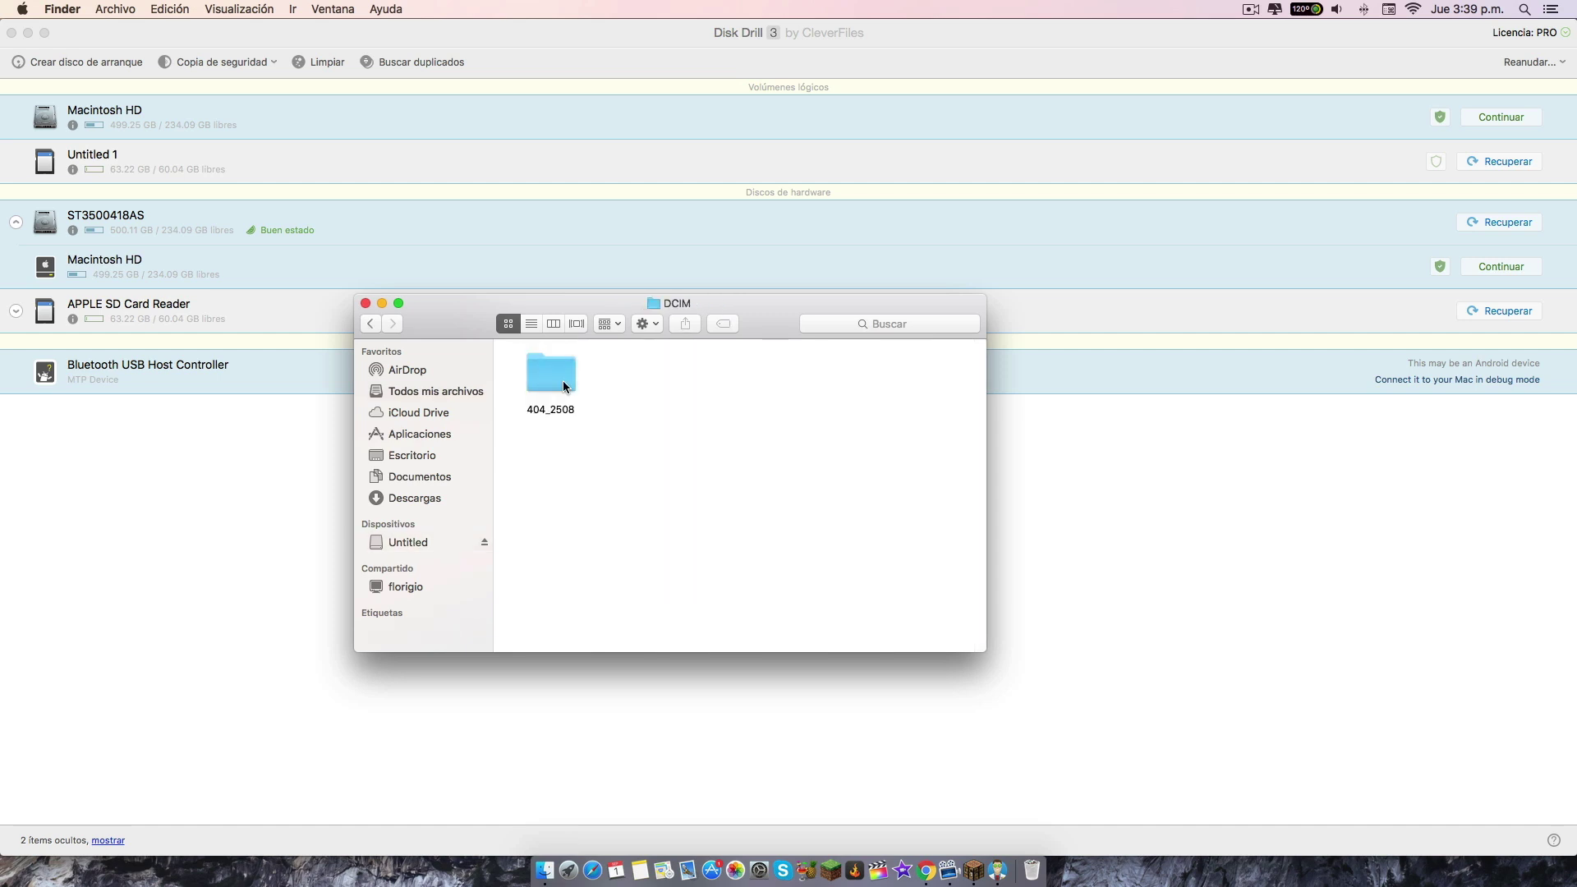
drag(793, 322, 1072, 355)
double_click(841, 405)
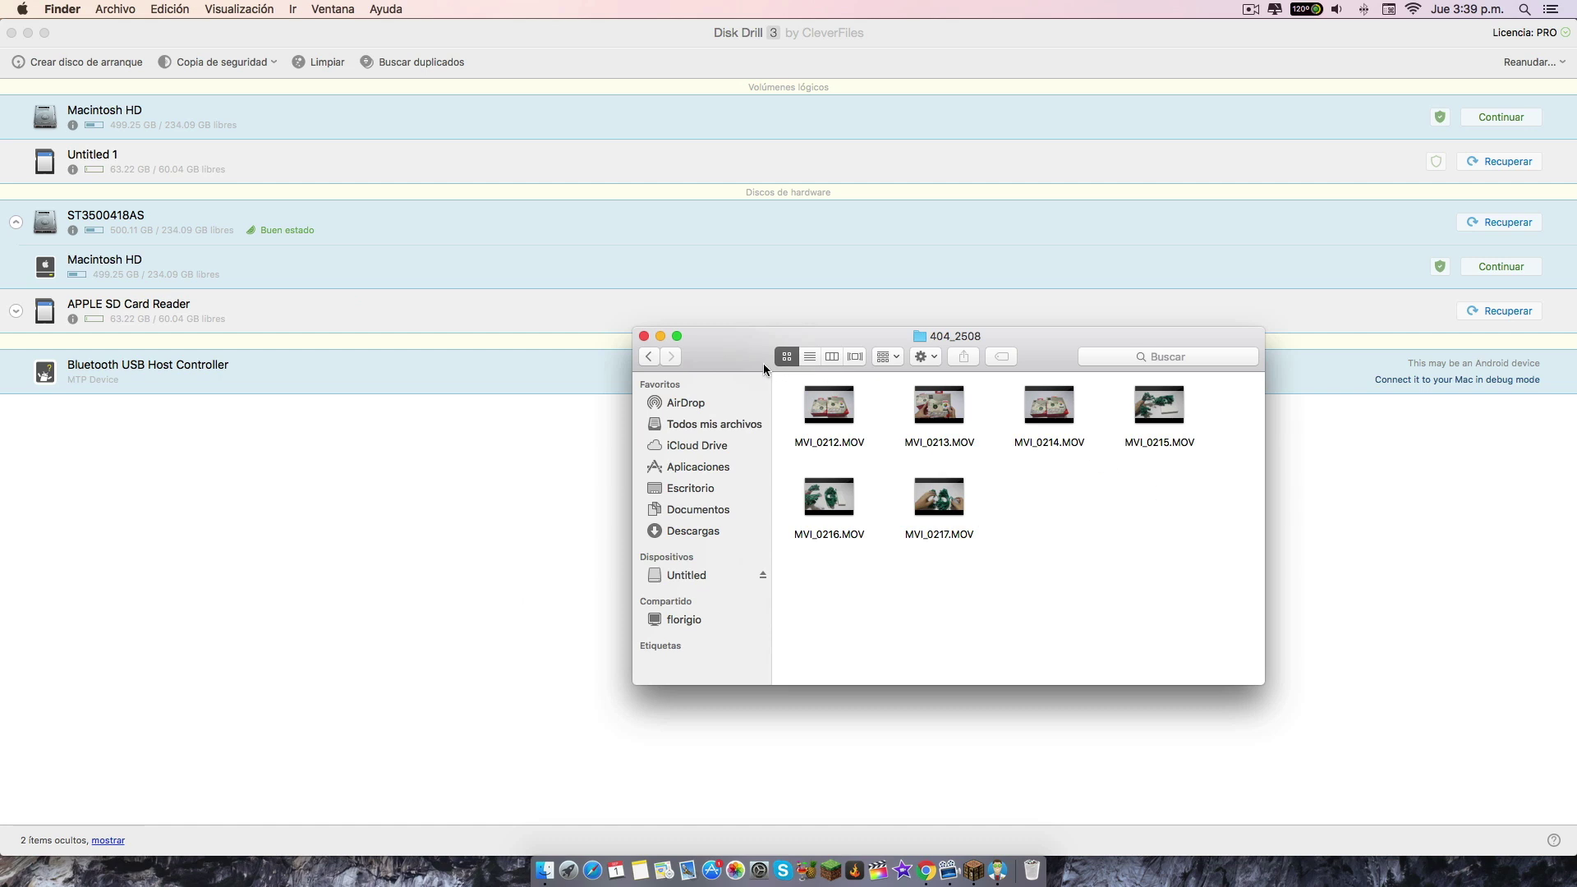
Step: Go back to DCIM and move the 404_2508 folder to the trash
click(650, 356)
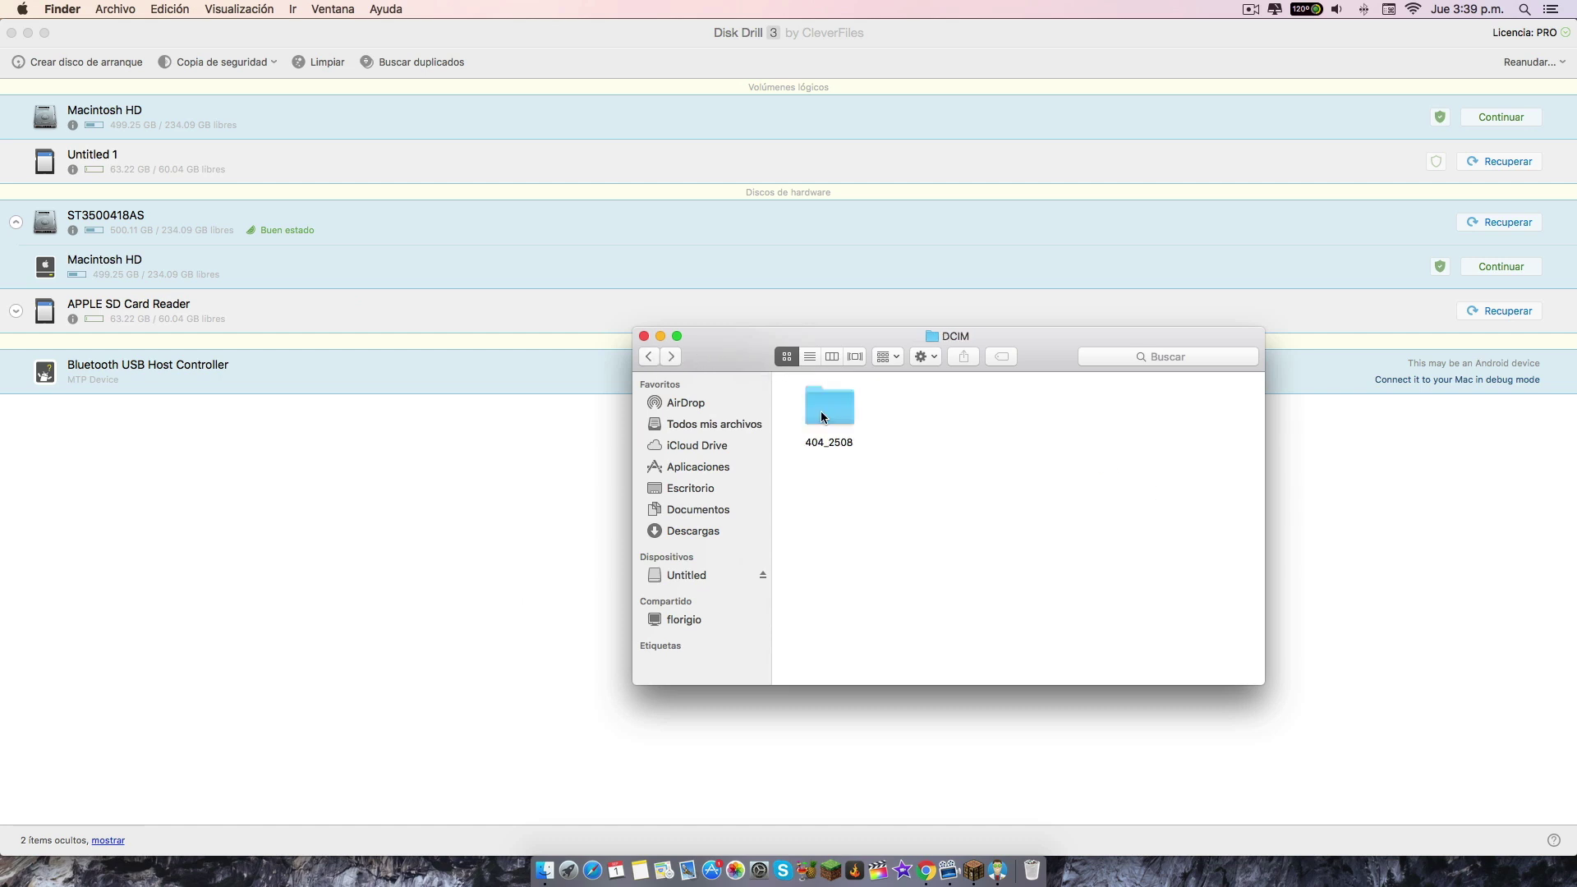
right_click(821, 407)
click(900, 445)
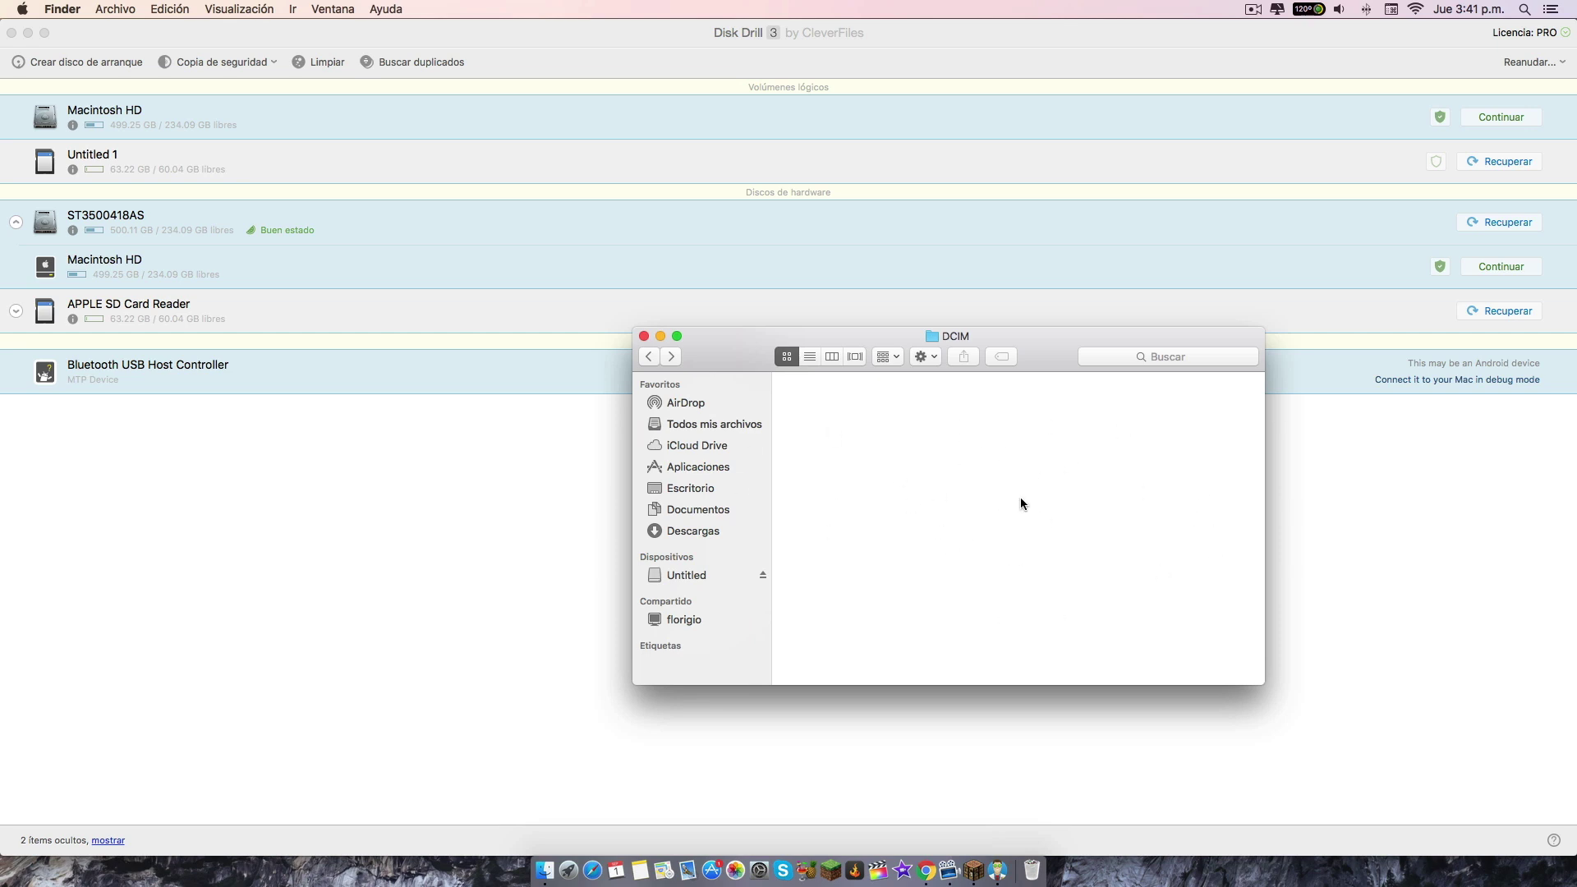
Step: Open the trash and empty it permanently, including the 404_2508 and StarCraft II folders
click(1032, 872)
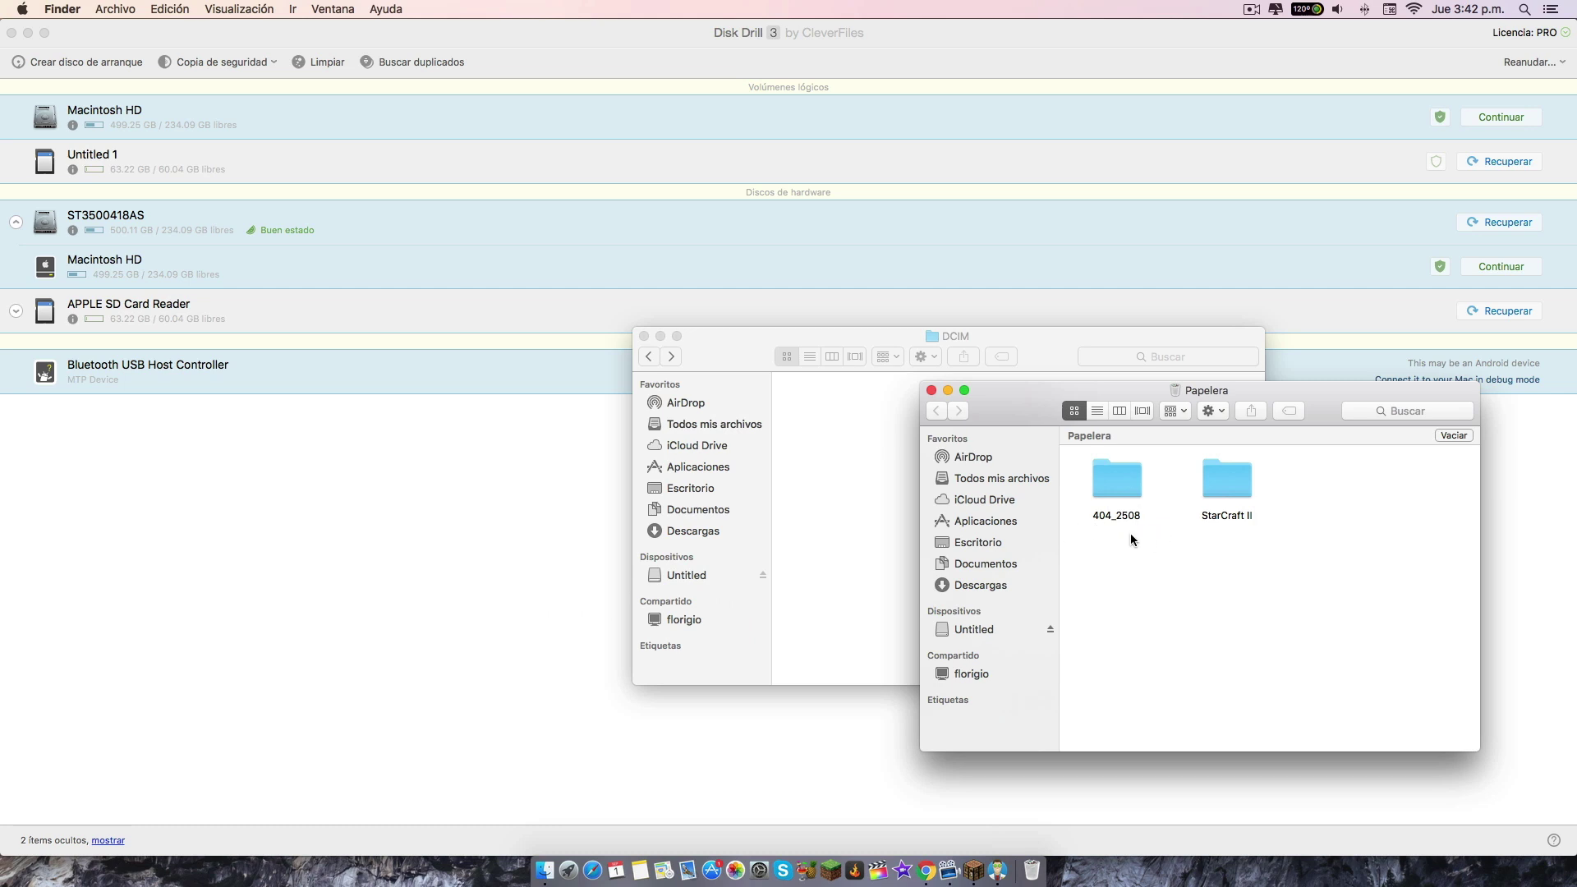
click(1452, 436)
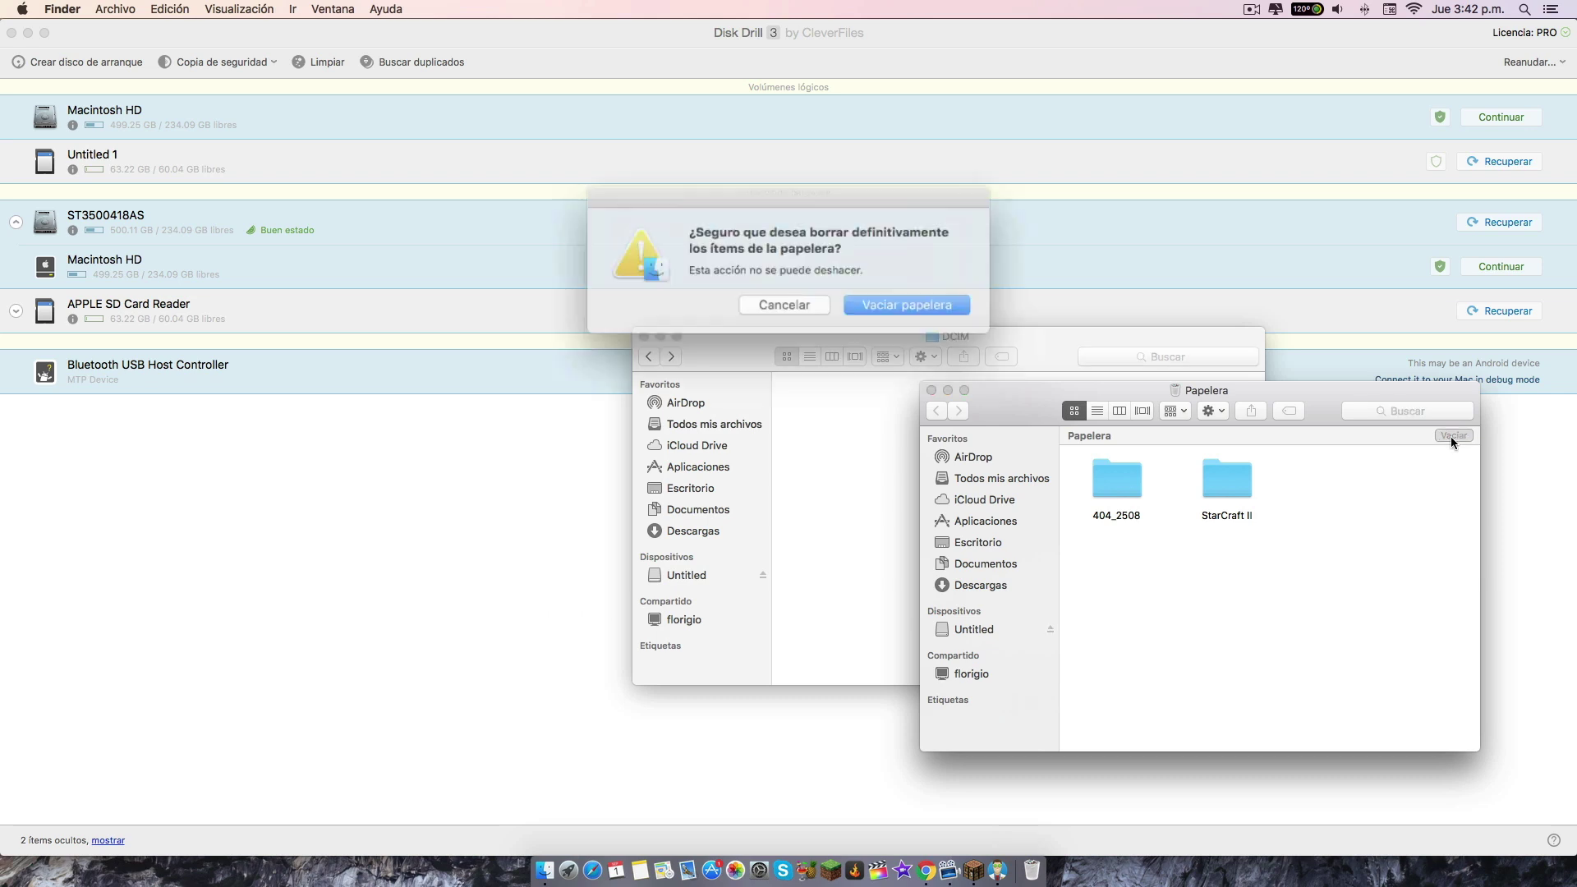
click(877, 299)
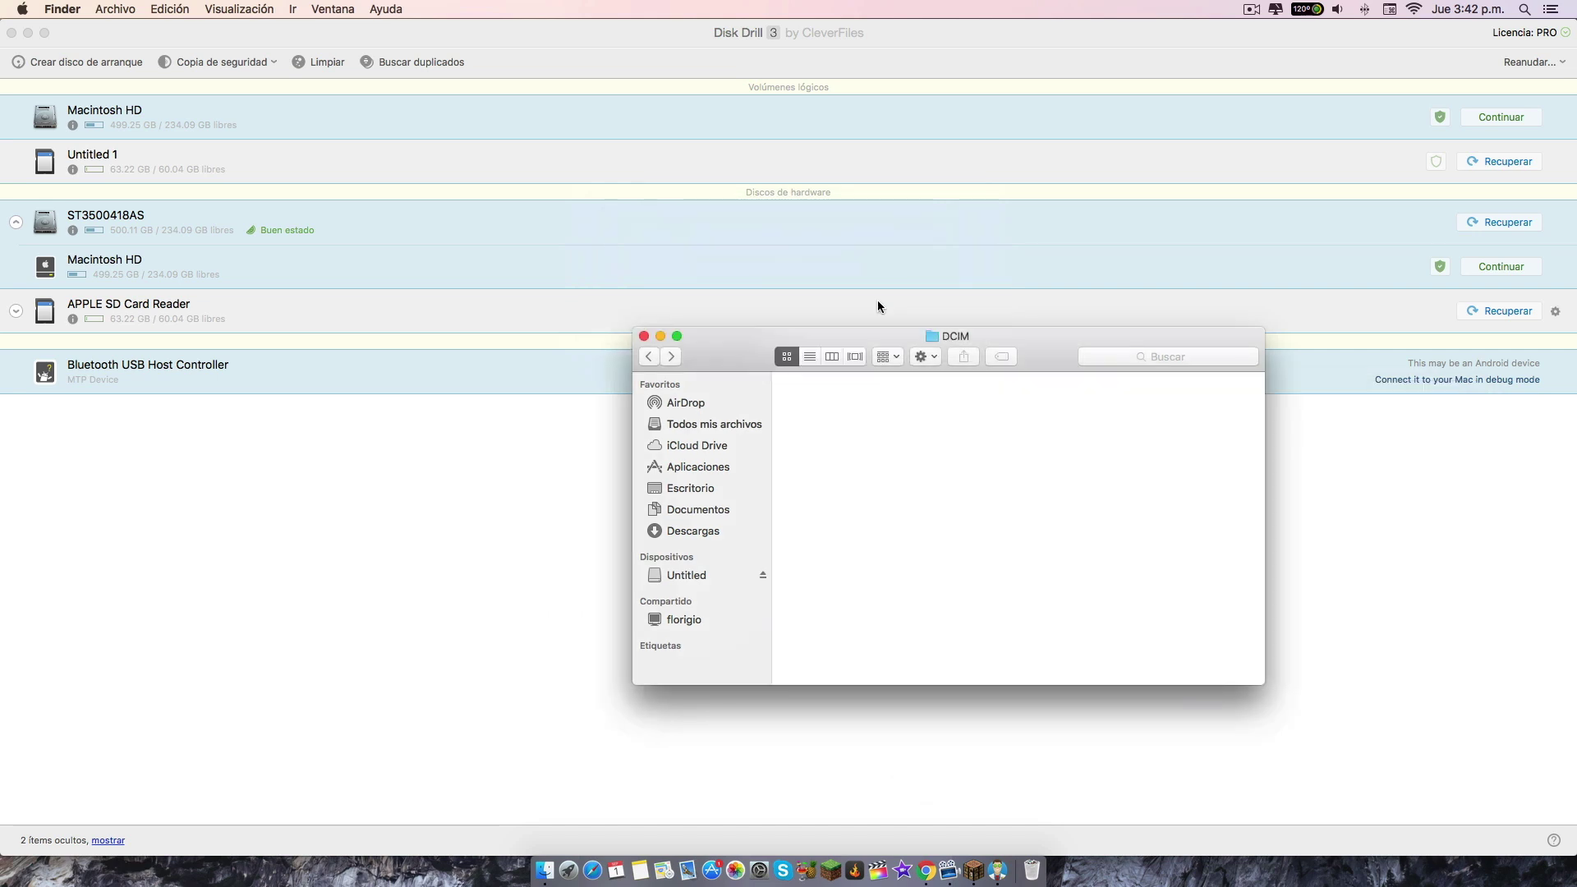
Step: Reopen the trash to check its contents, and close the trash and DCIM windows
click(1031, 870)
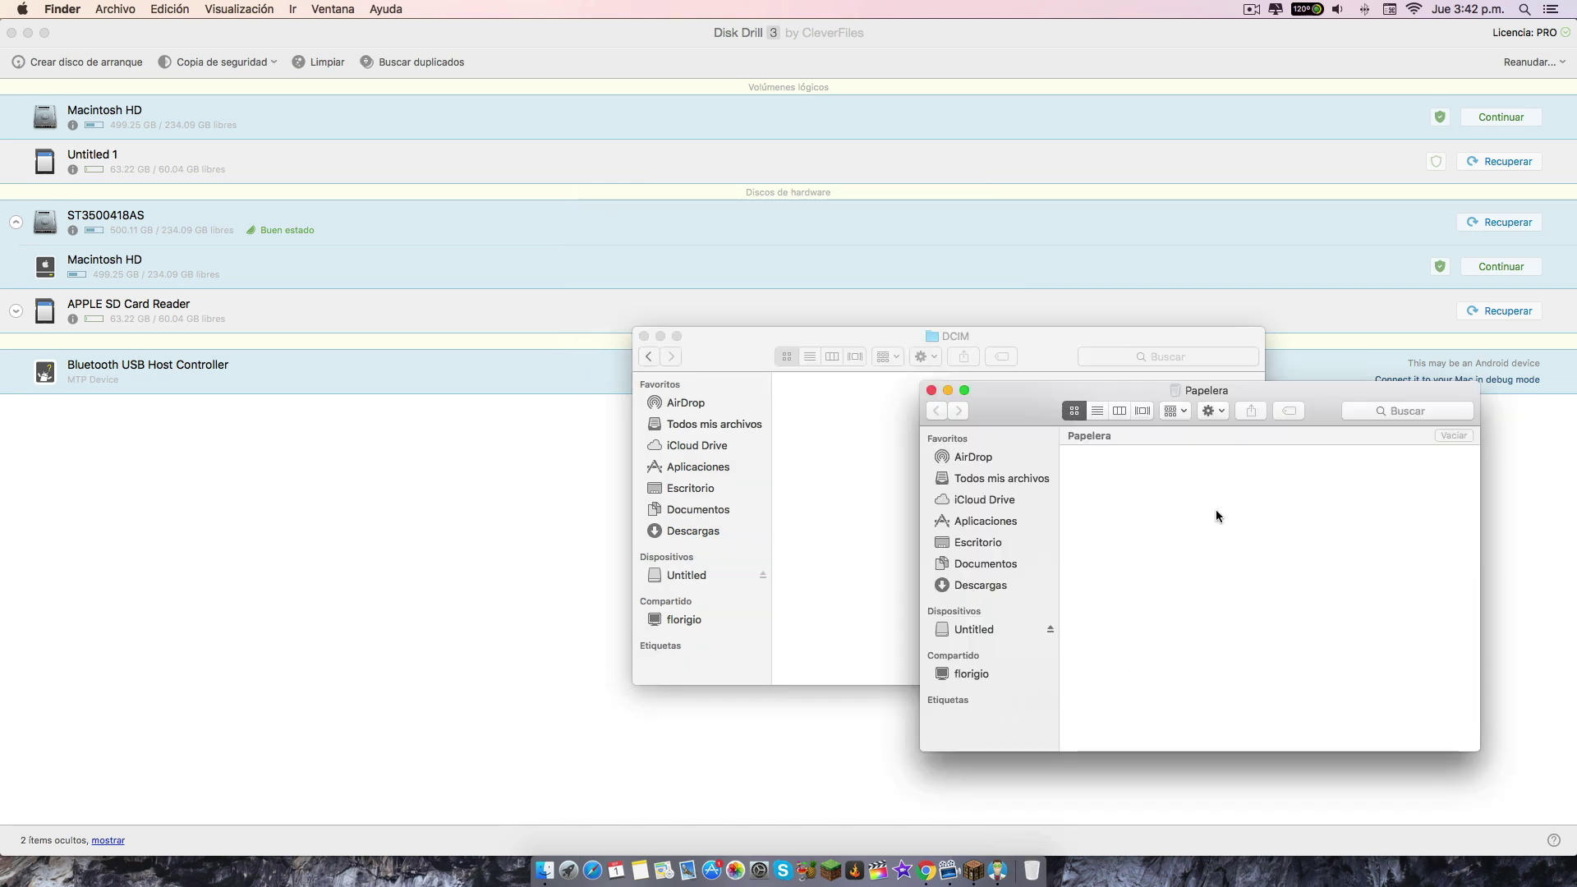
click(931, 390)
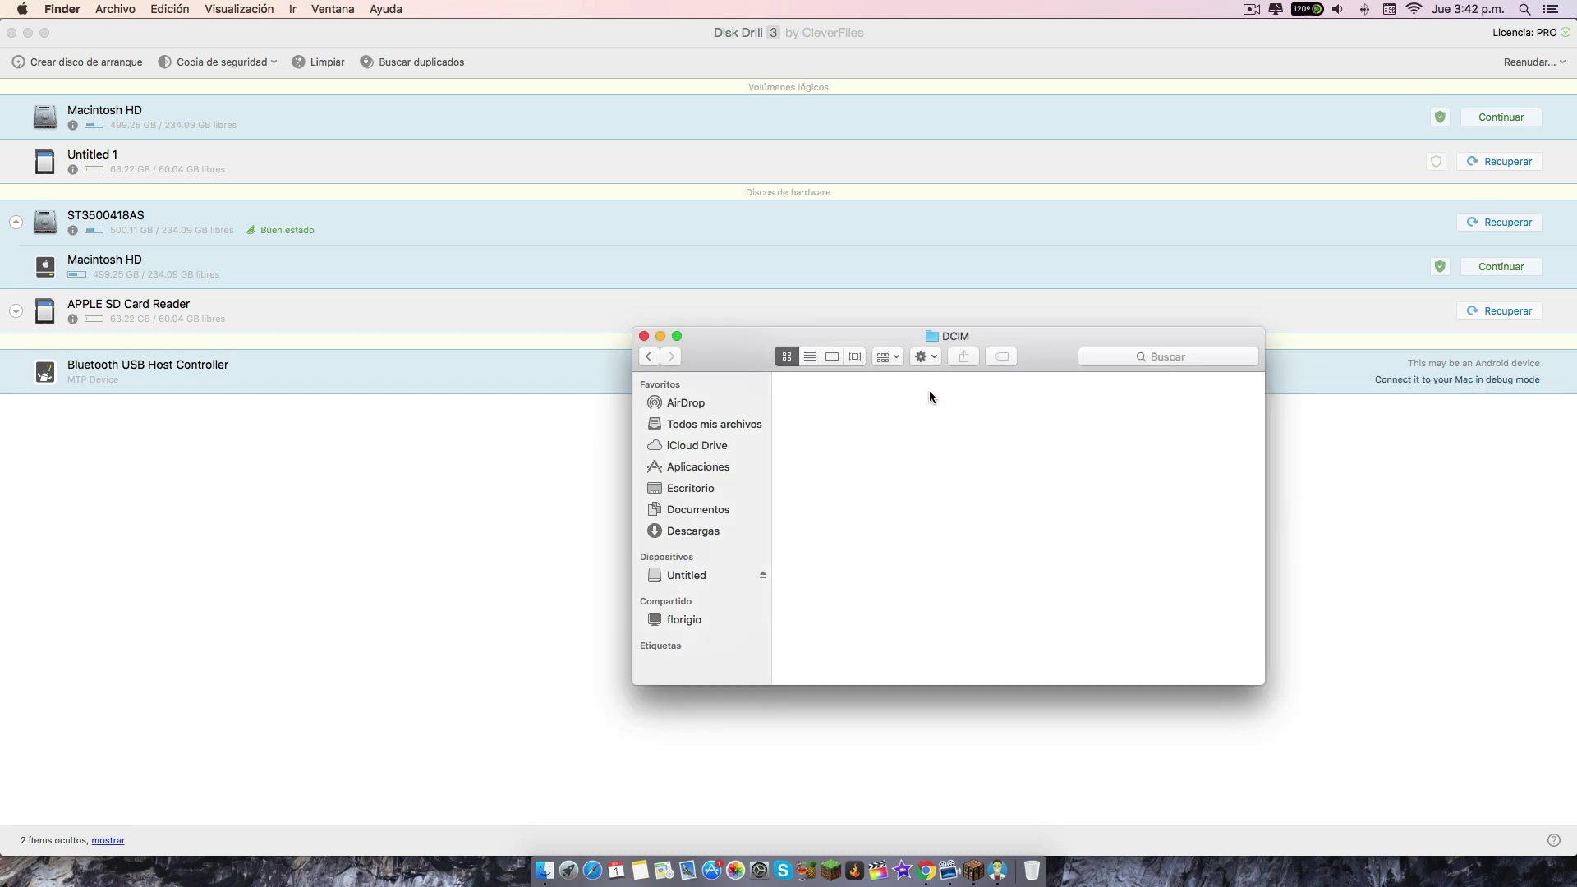
click(643, 336)
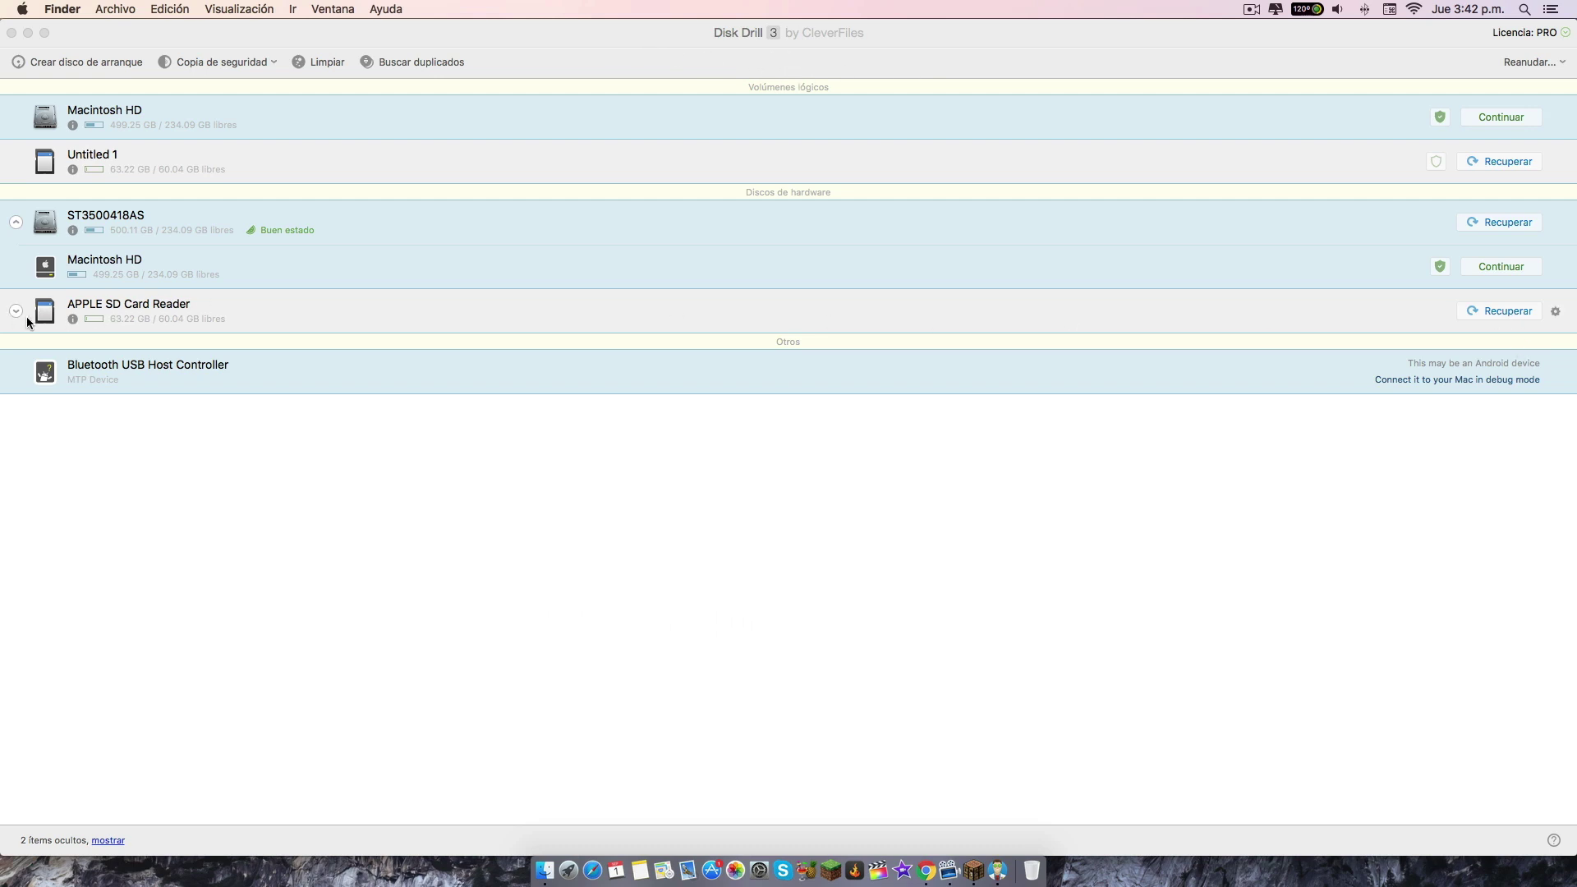
Step: Scan the APPLE SD Card Reader for recoverable files and expand the found and reconstructed file folders
click(1500, 312)
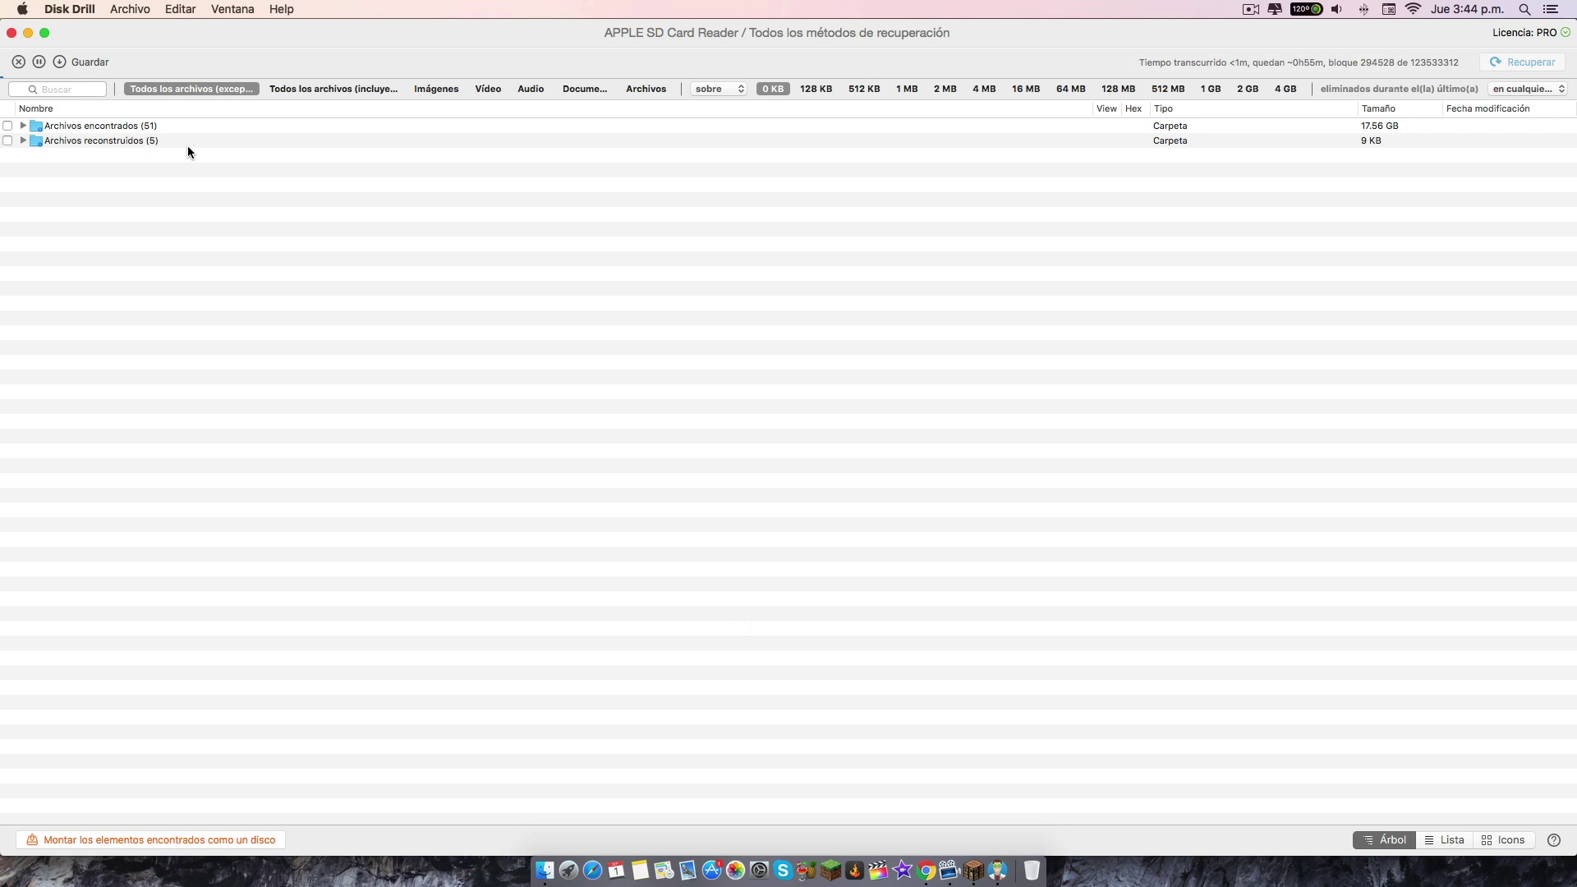
click(23, 140)
click(23, 125)
click(36, 140)
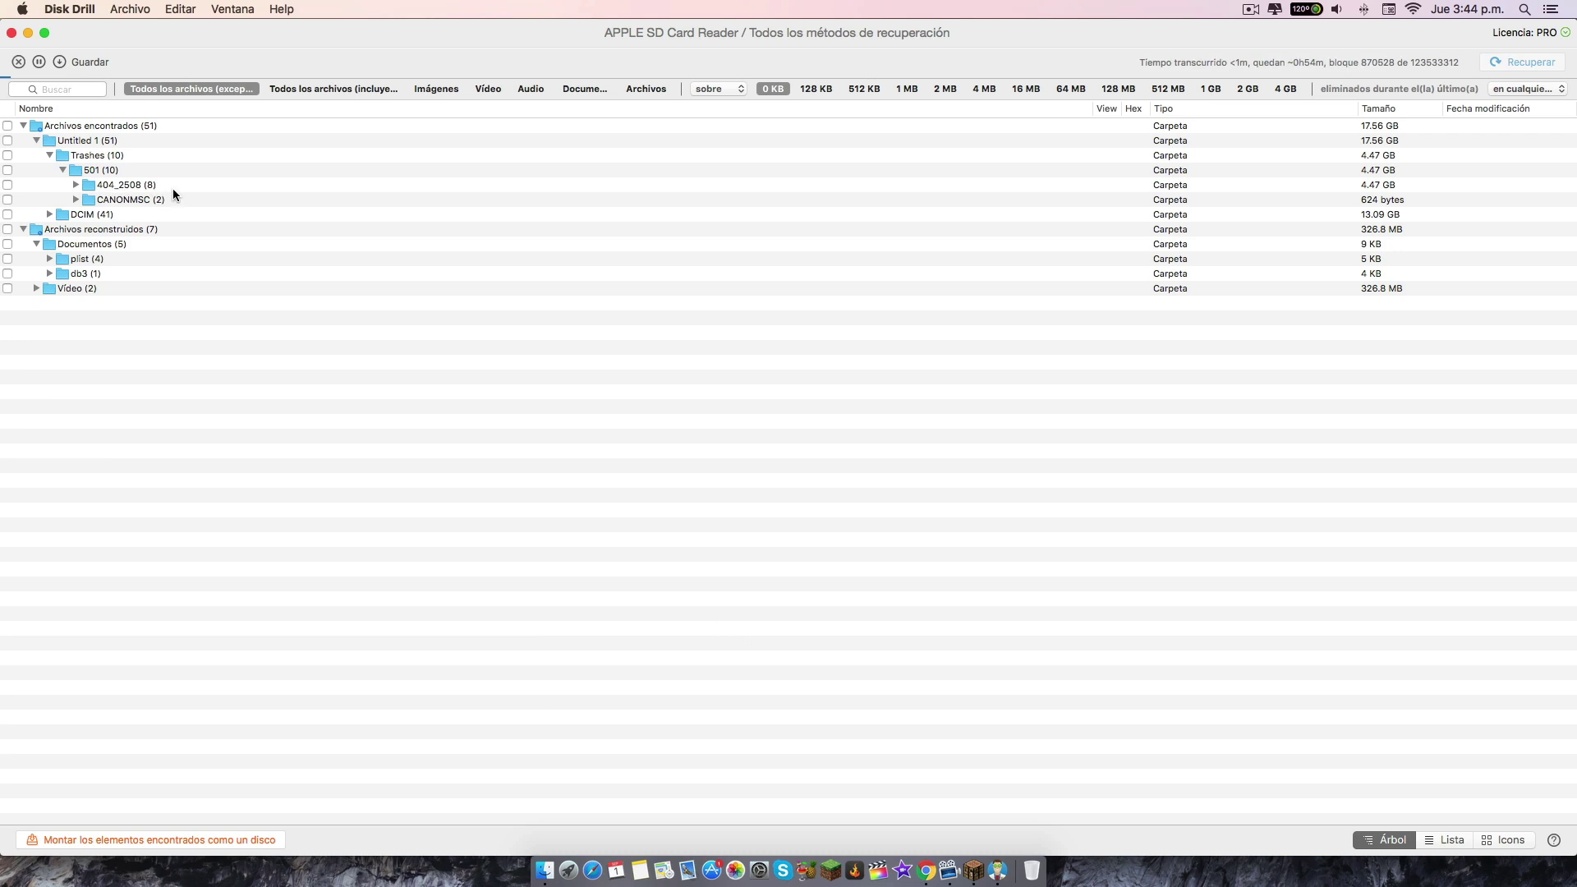
Step: Pause the scan and mark the whole 404_2508 folder under Trashes/501 for recovery
click(39, 62)
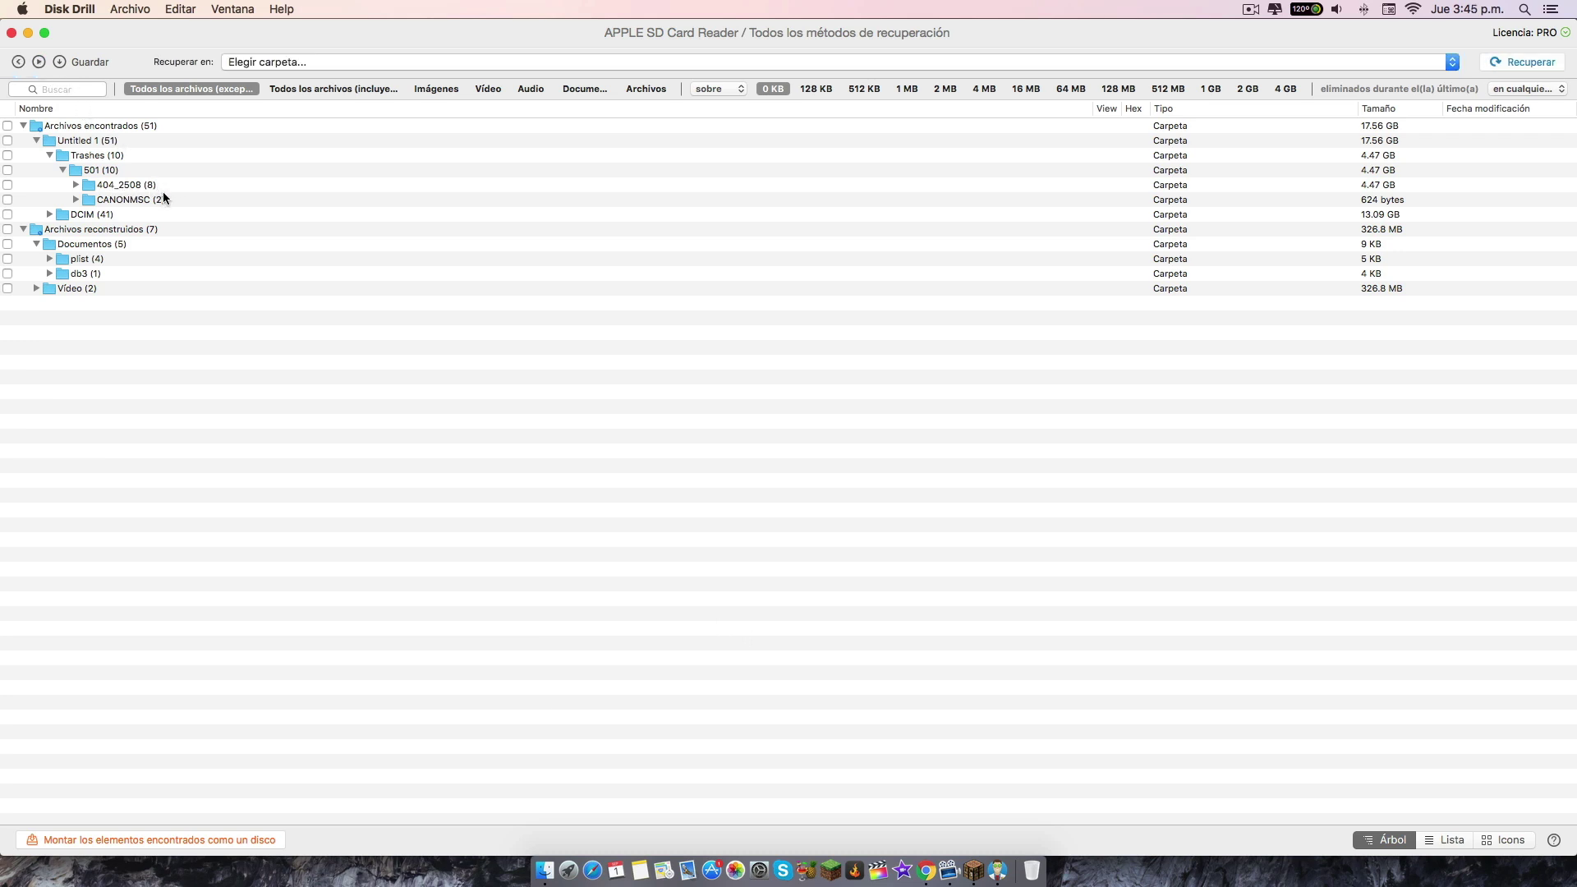
click(76, 184)
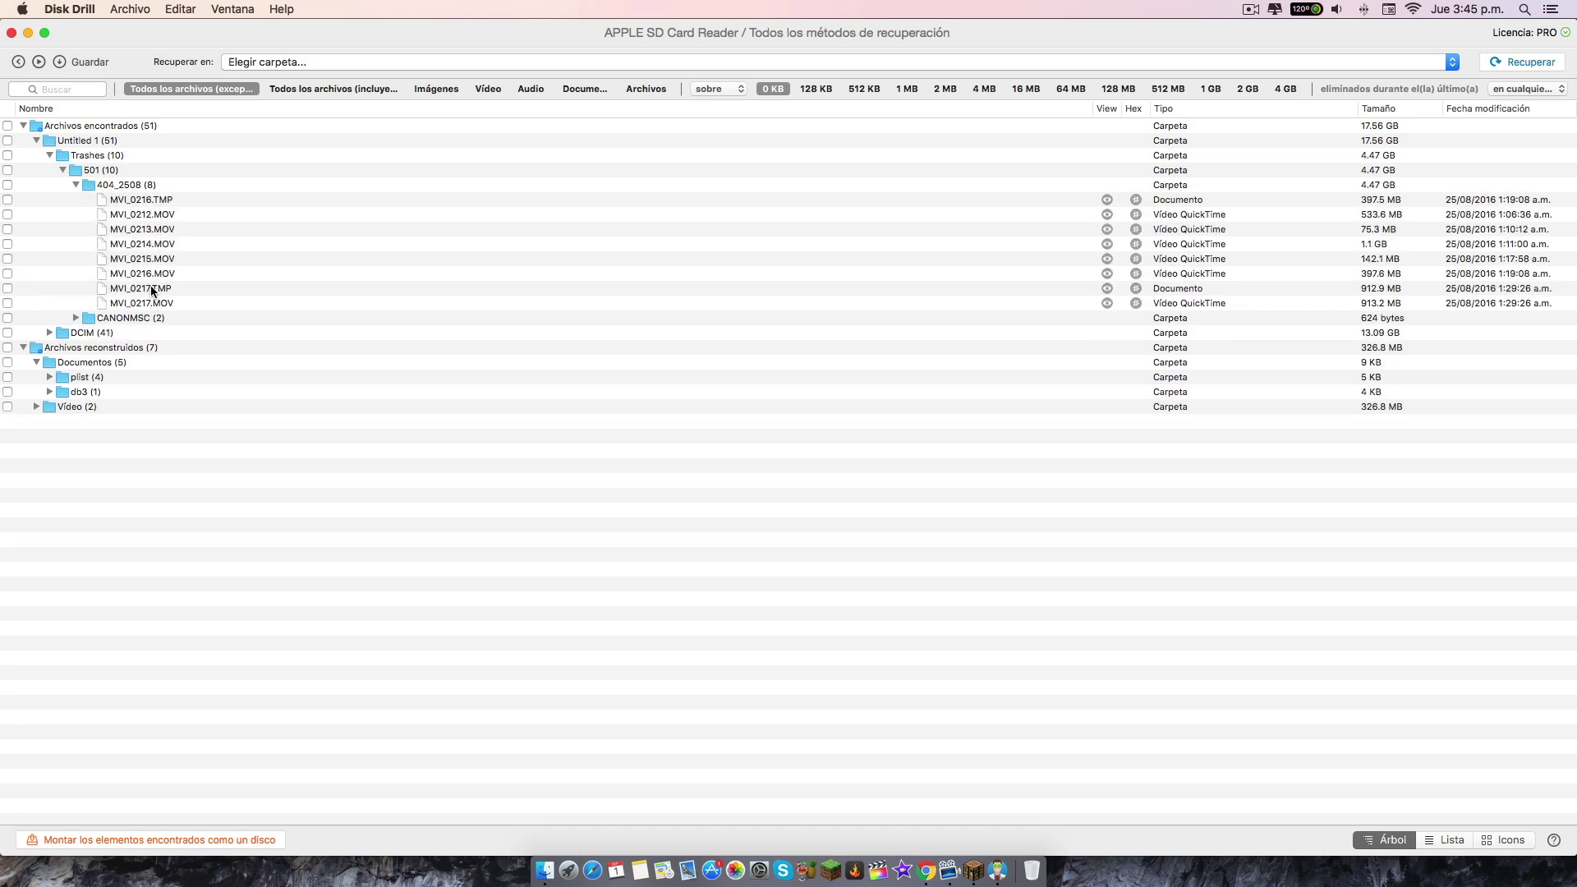
click(7, 184)
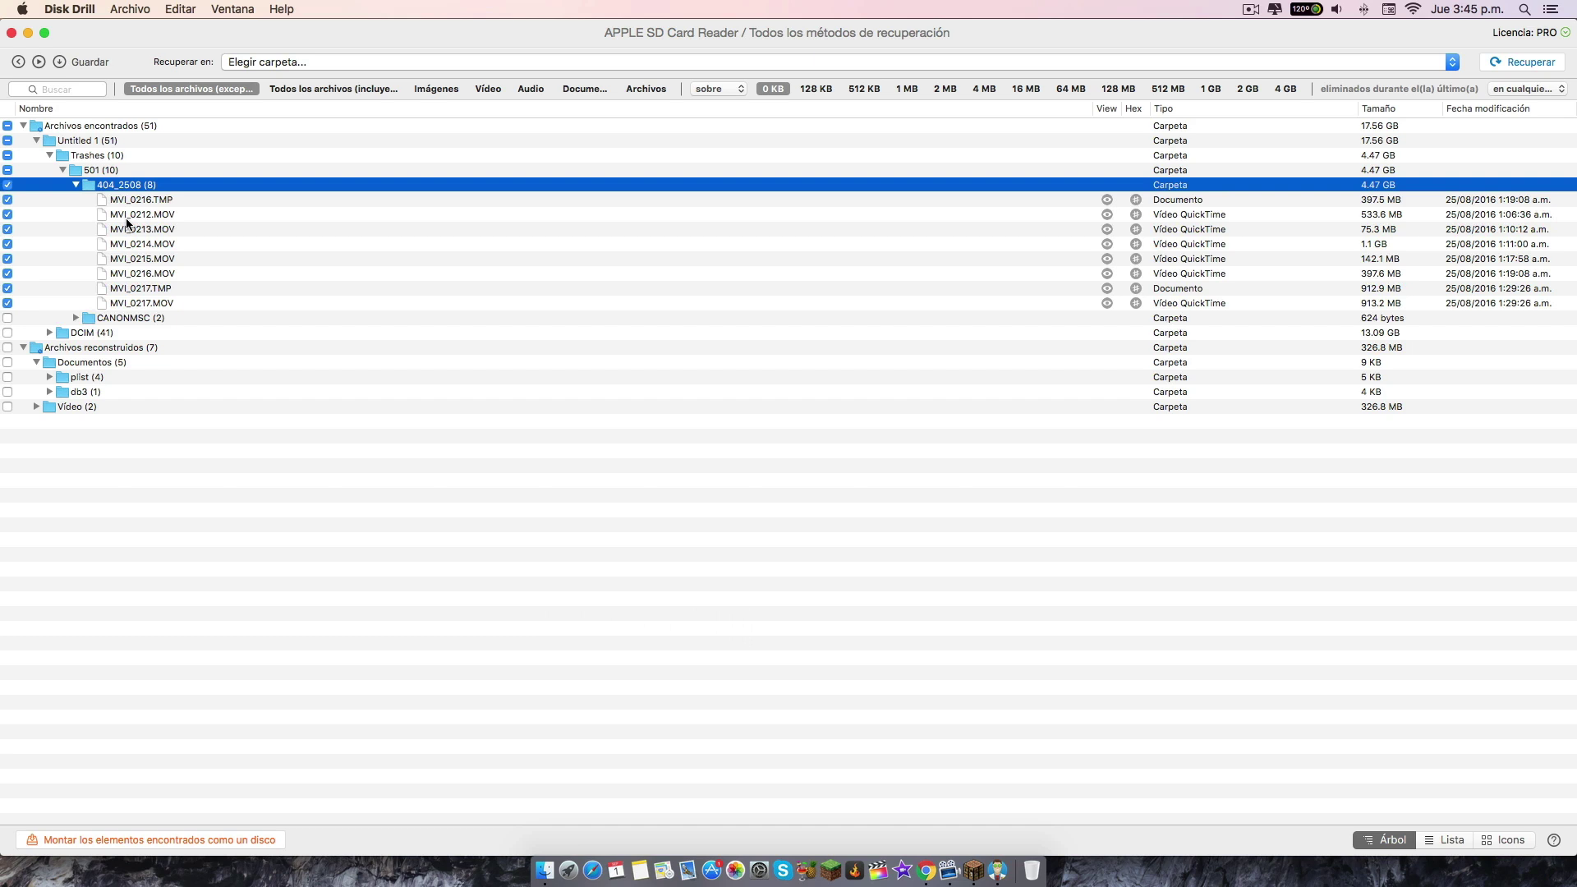
Step: Set the escritorio folder on the Desktop as the recovery destination and recover the marked files
click(1530, 63)
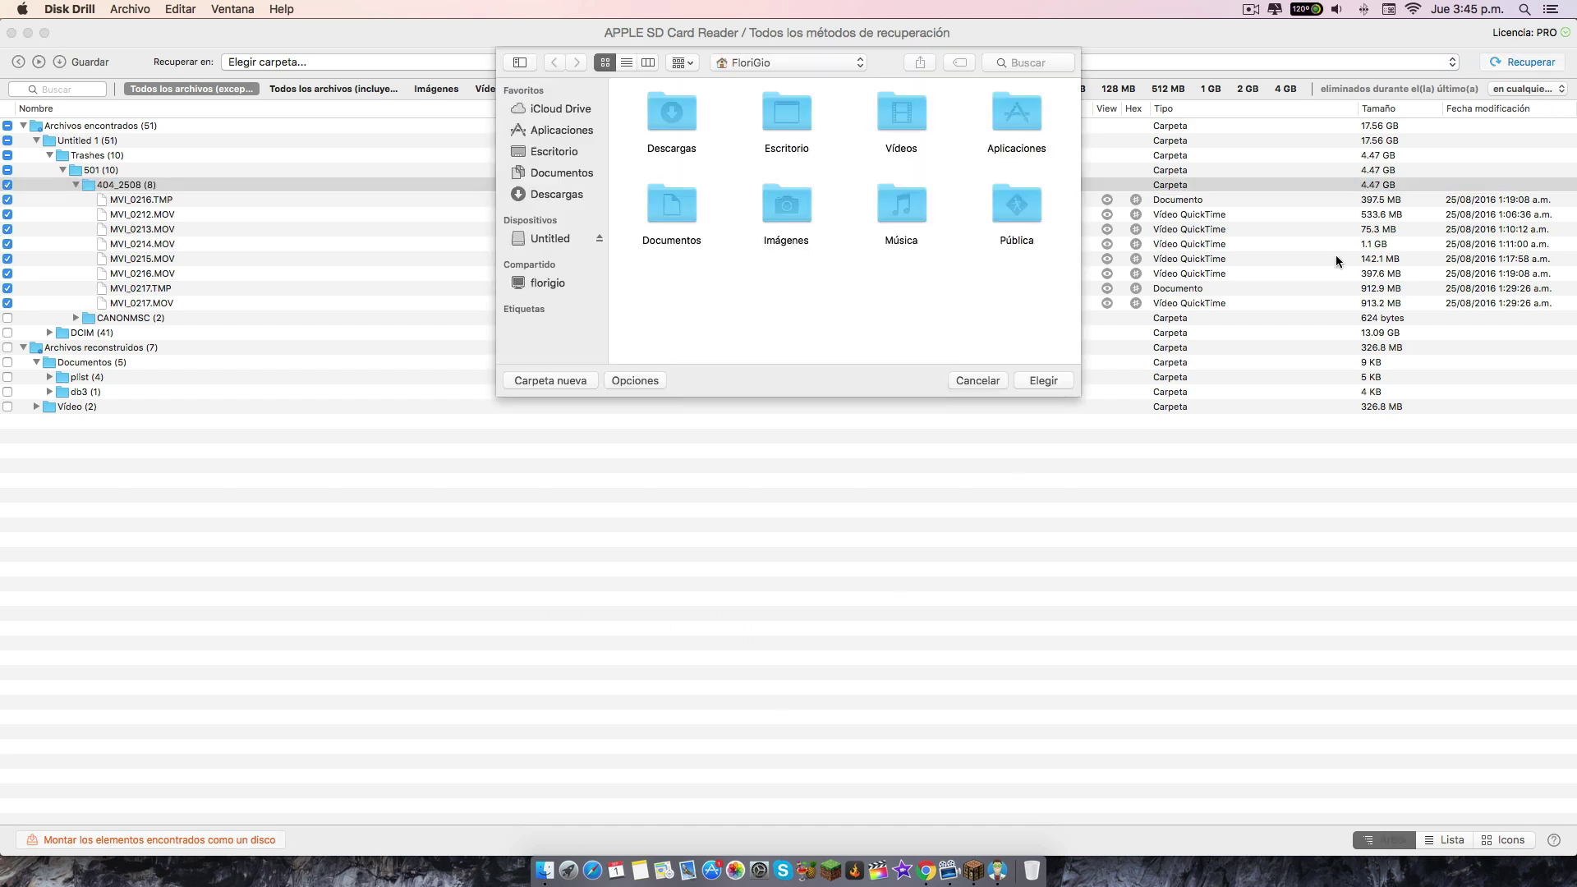
click(551, 151)
click(1043, 381)
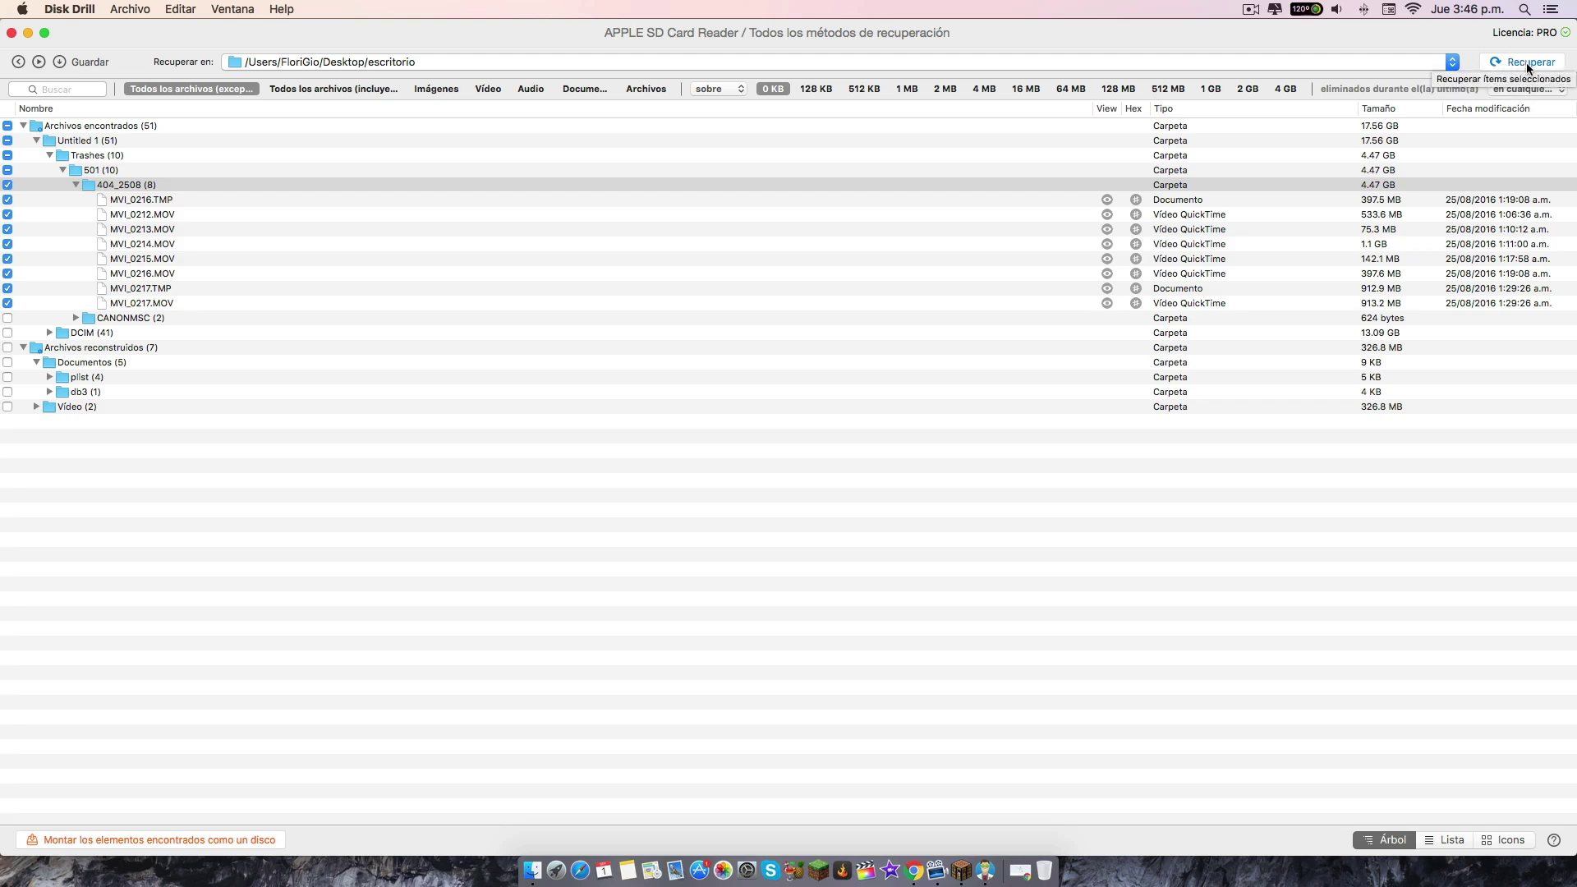
click(1526, 63)
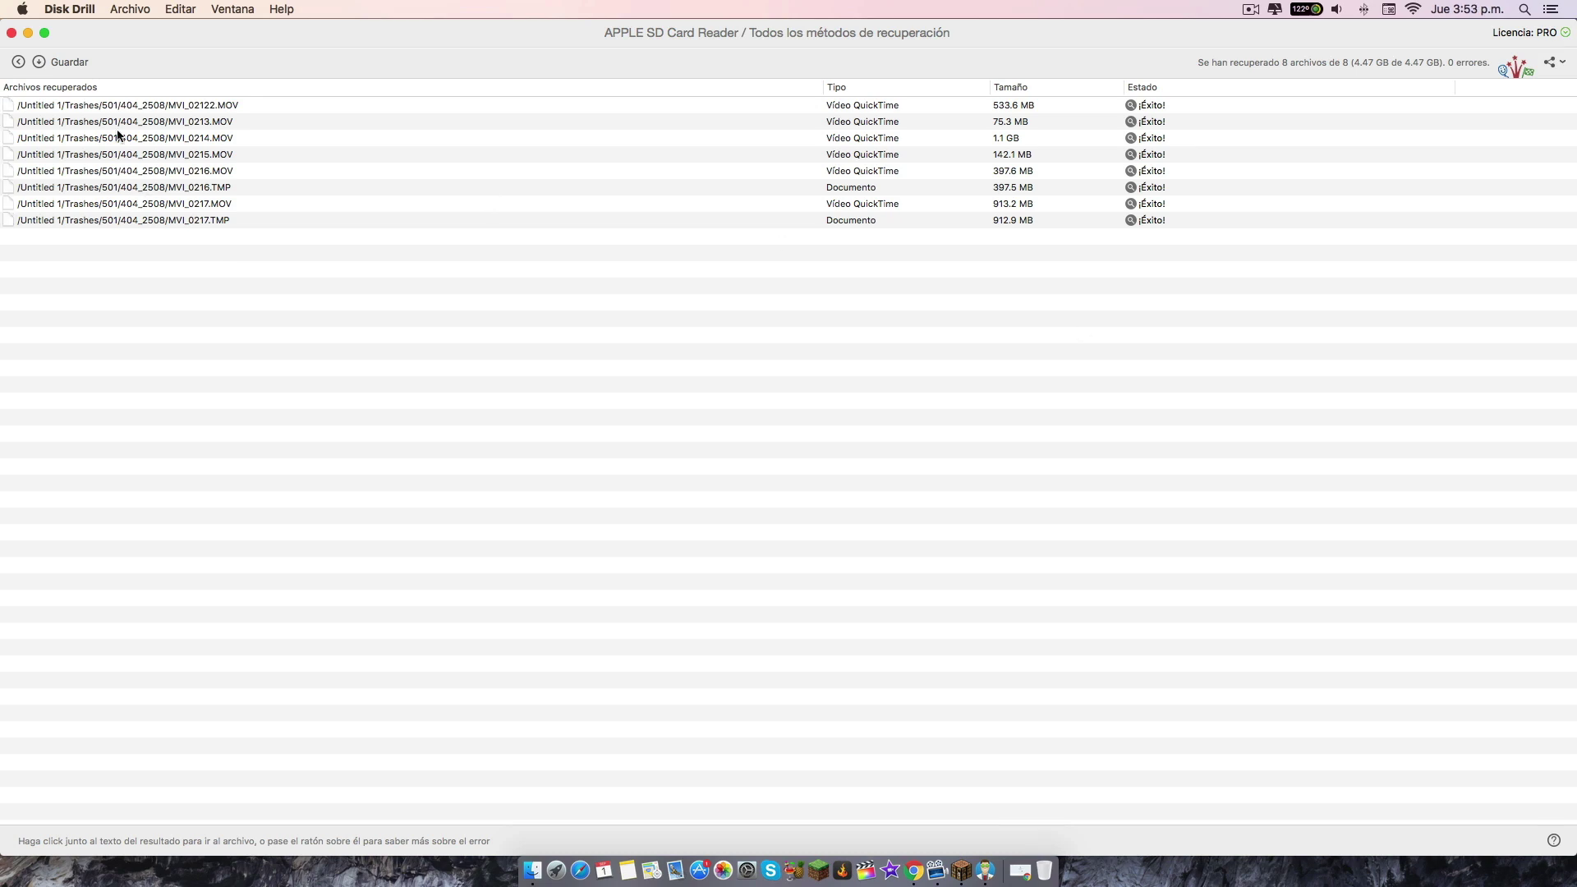
Step: Minimize Disk Drill and open the recovered 404_2508 folder inside Untitled 1/Trashes/501 on the desktop
click(27, 33)
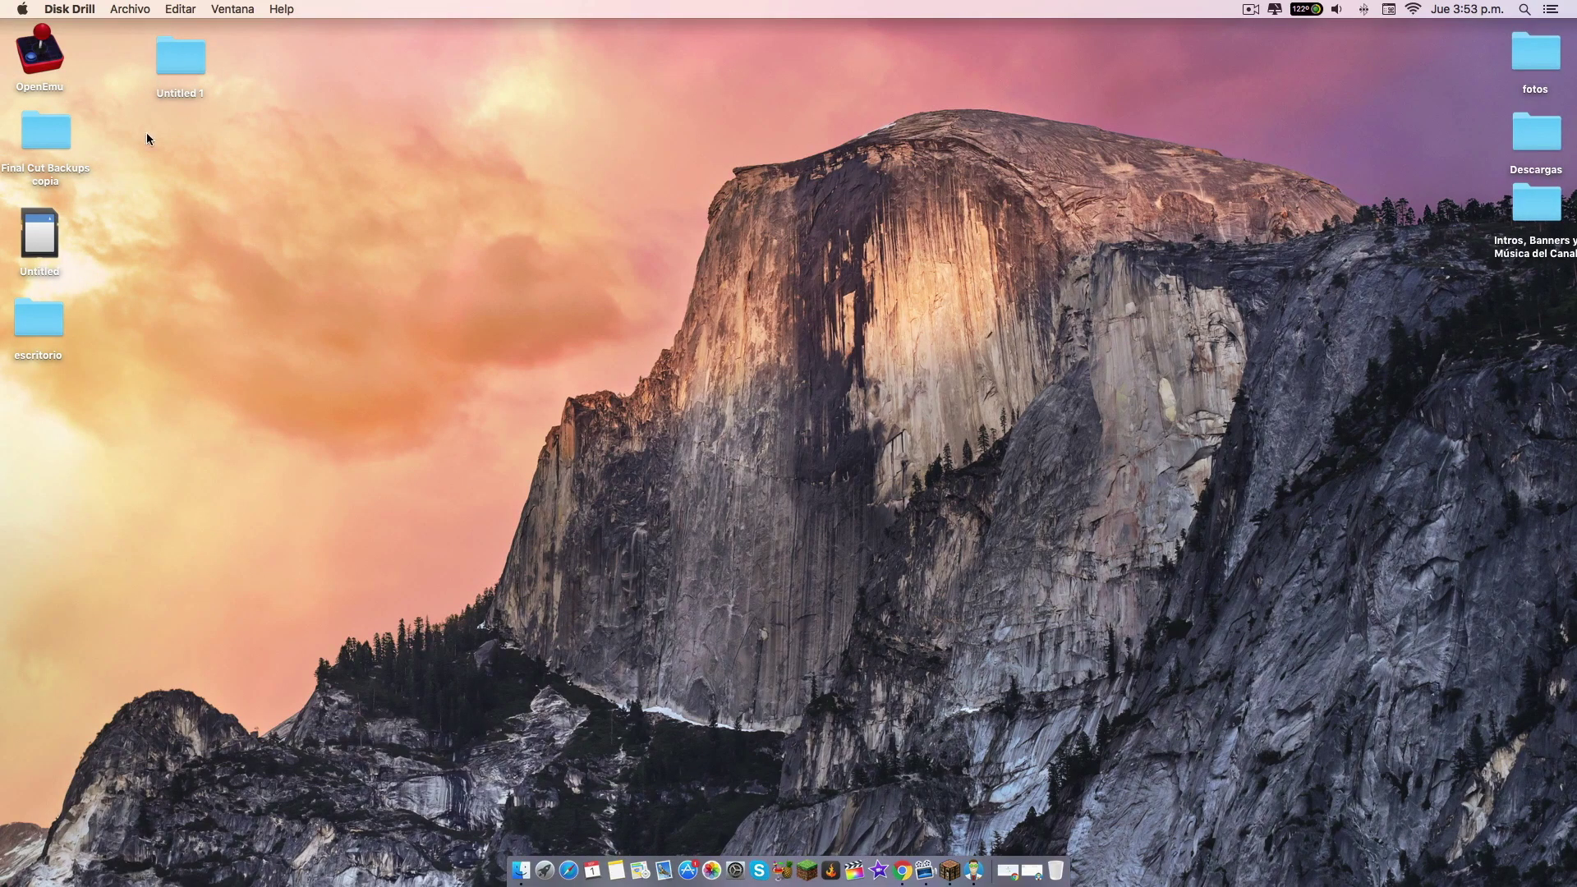
double_click(182, 57)
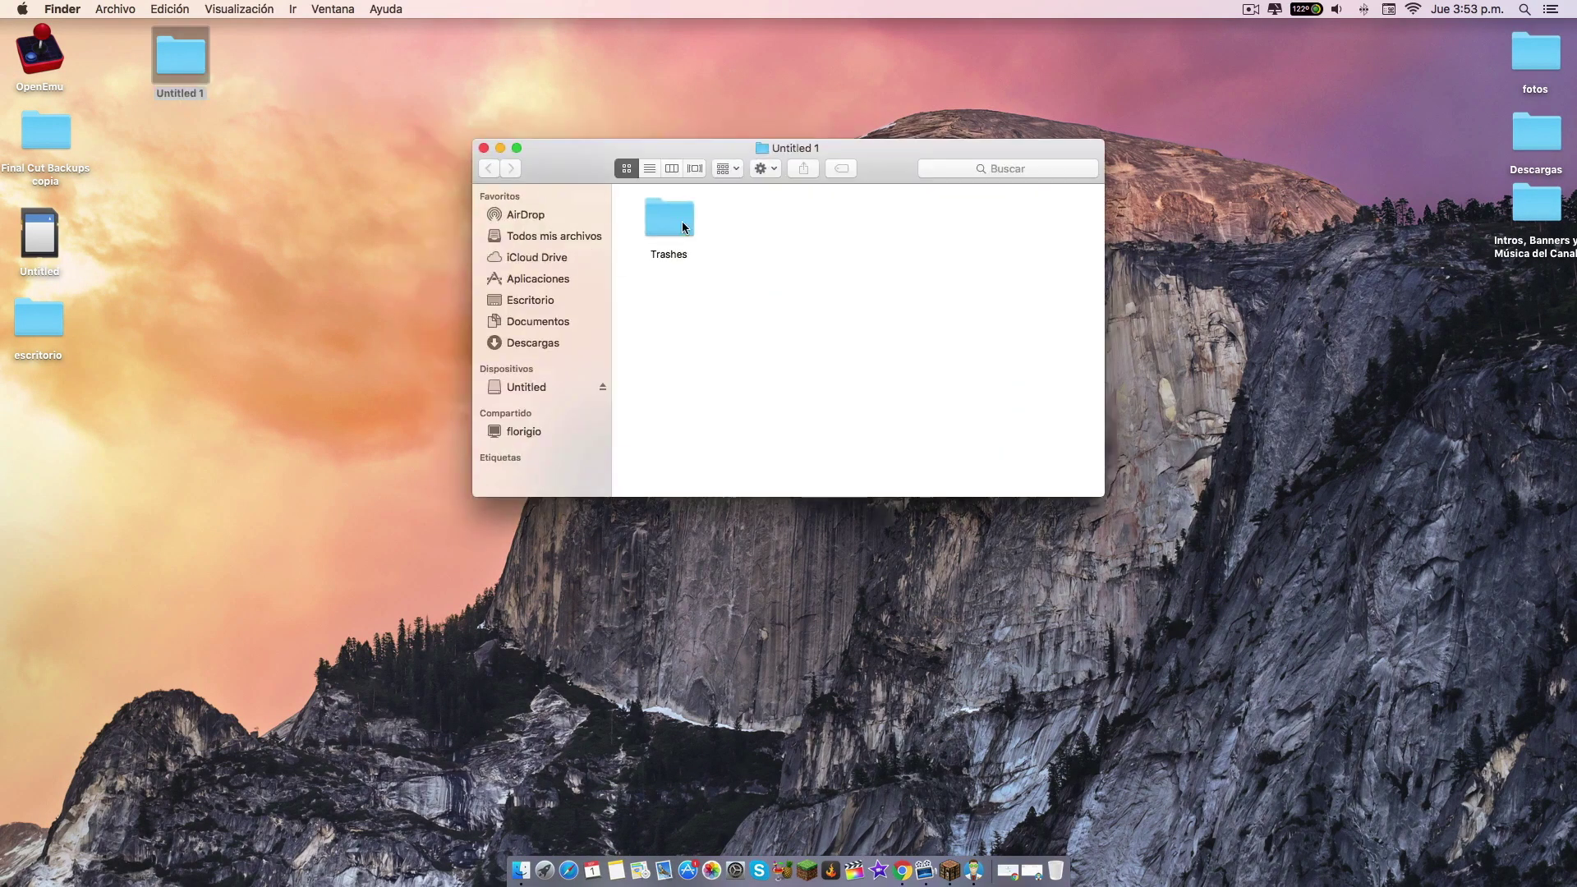
double_click(669, 217)
double_click(682, 227)
double_click(686, 214)
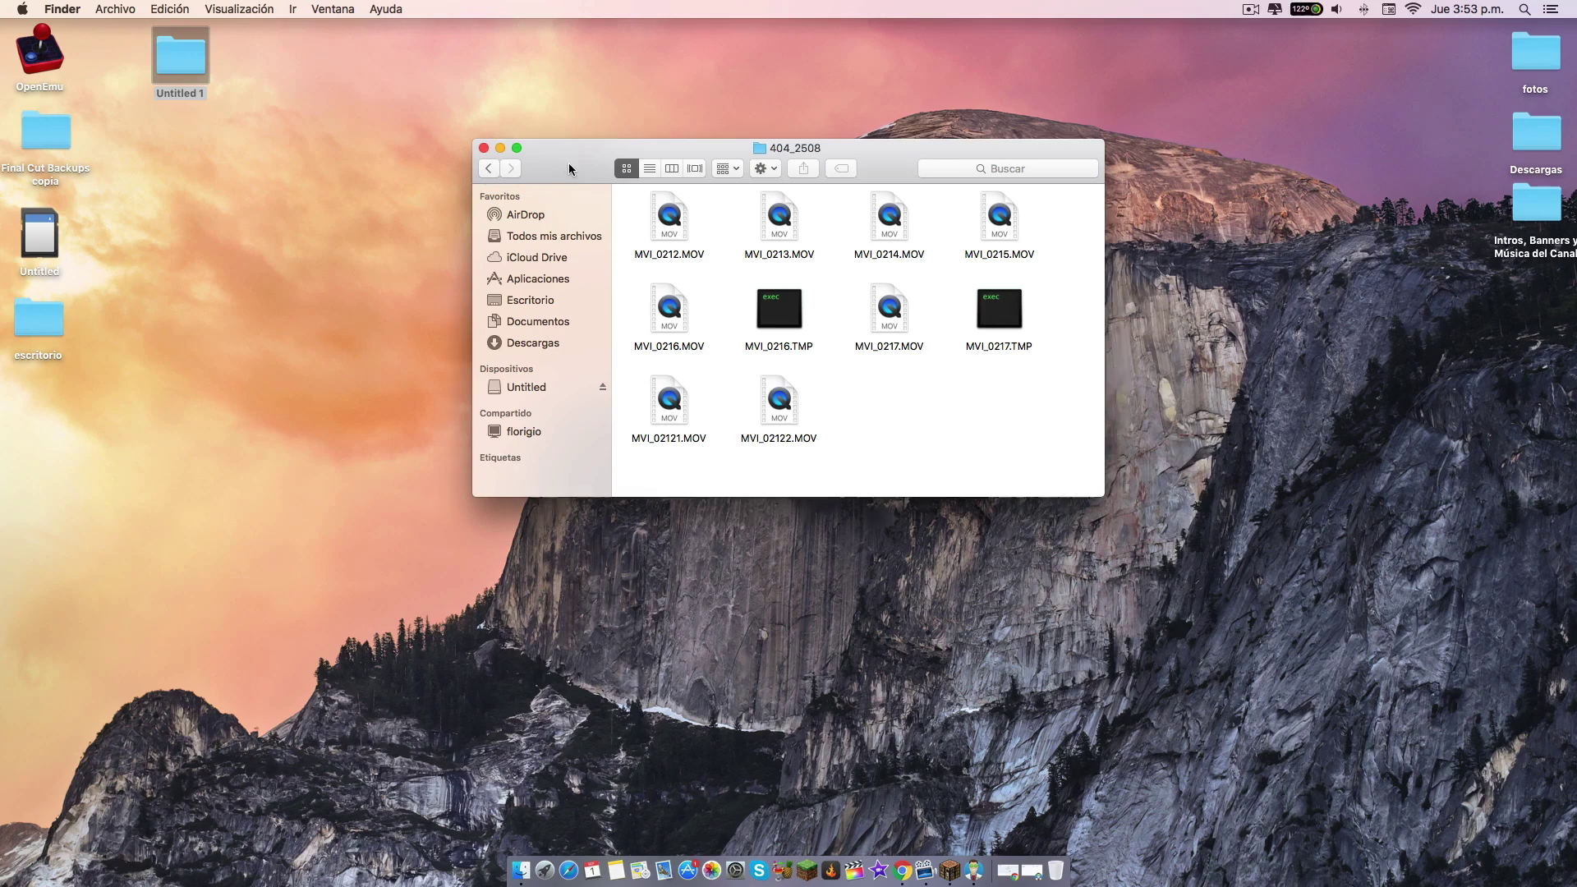
Step: Go back to the parent folder, move 404_2508 onto the desktop, and close the Finder window
drag(566, 168, 817, 308)
key(super+bracketleft)
drag(933, 370, 1025, 174)
click(735, 291)
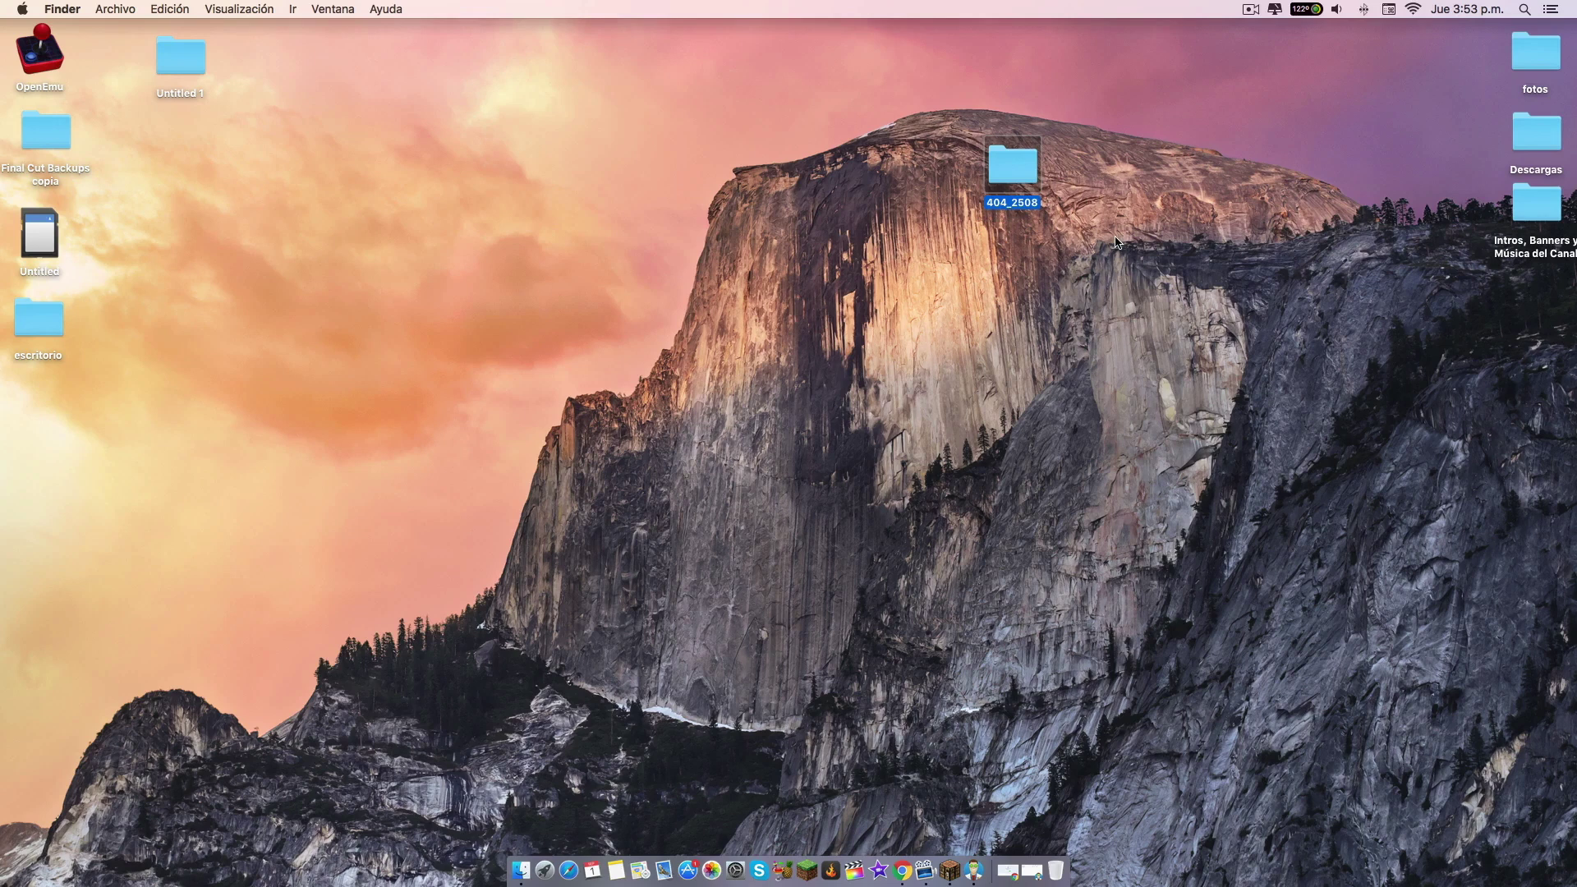
Step: Restore the Disk Drill window and leave the recovery results to return to the list of drives
click(1032, 872)
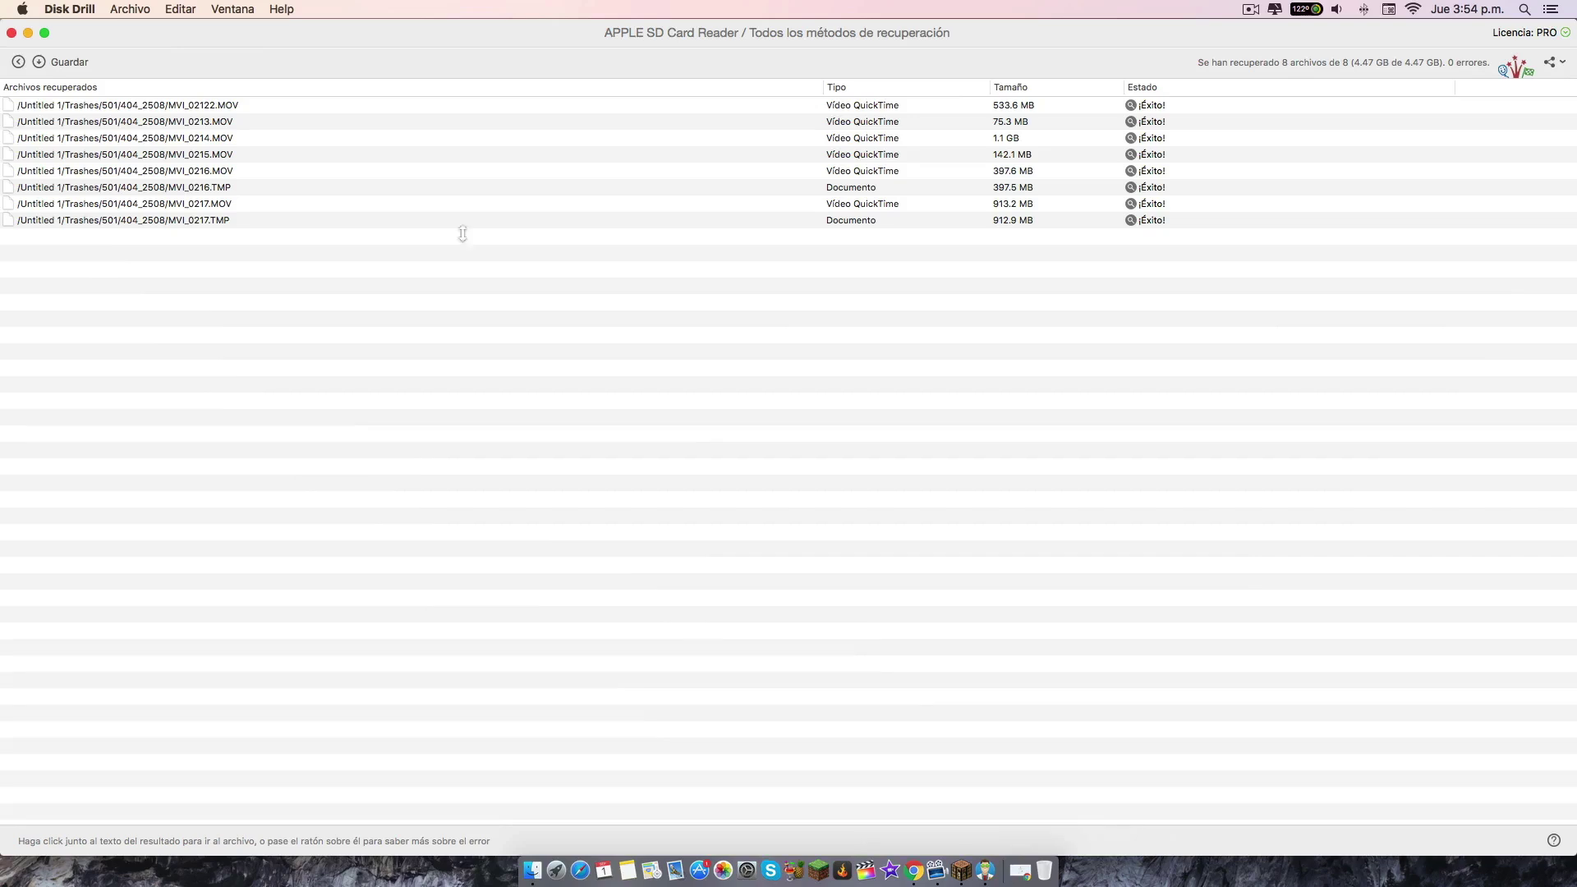
click(19, 63)
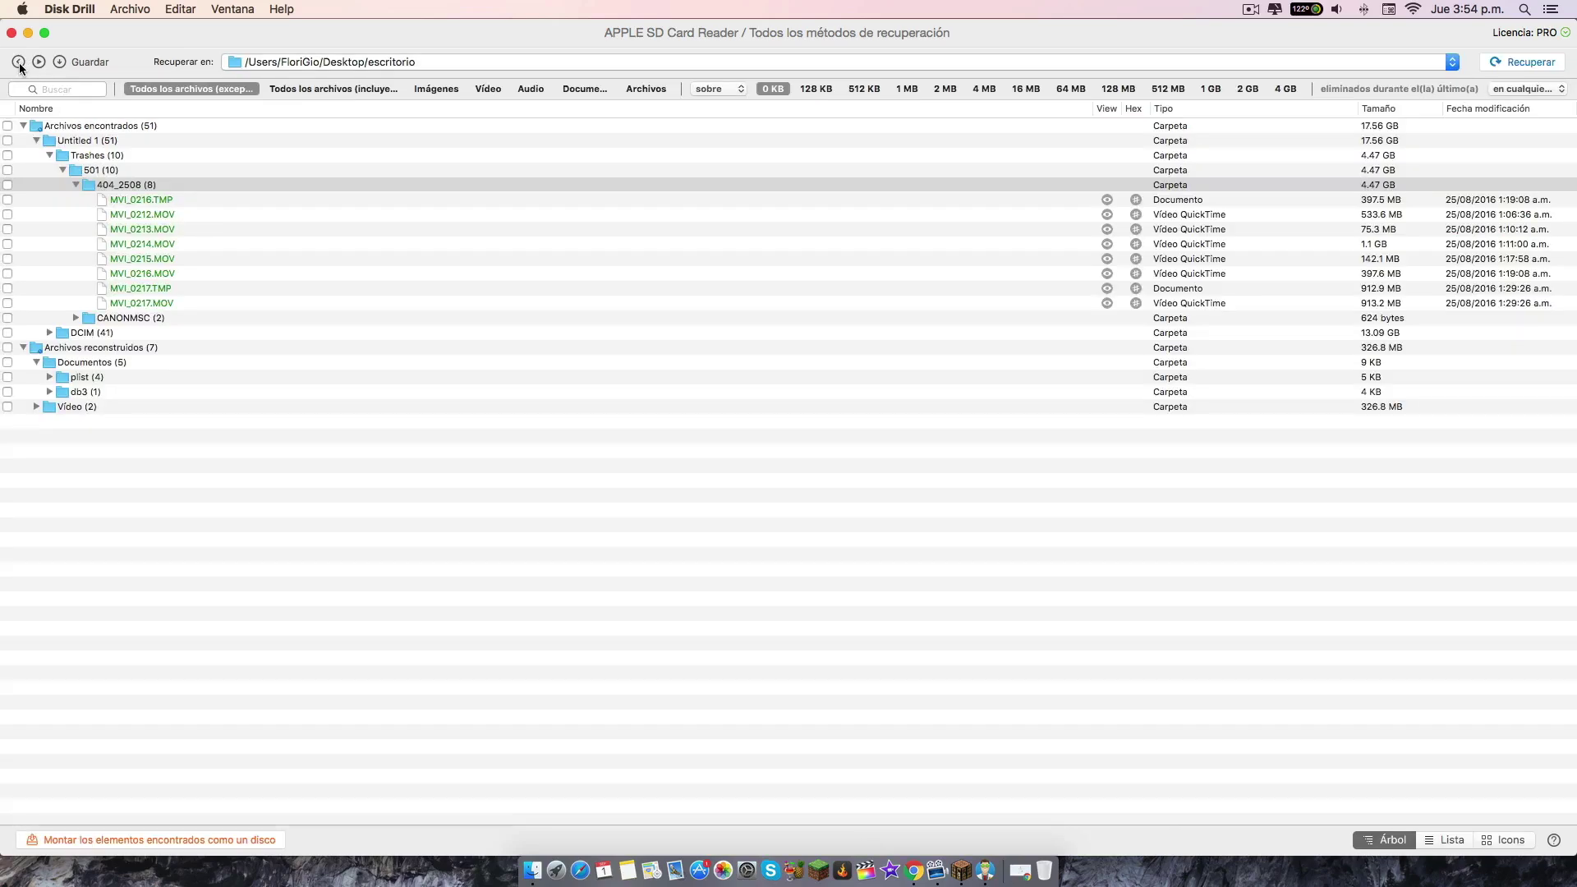
click(18, 62)
click(874, 317)
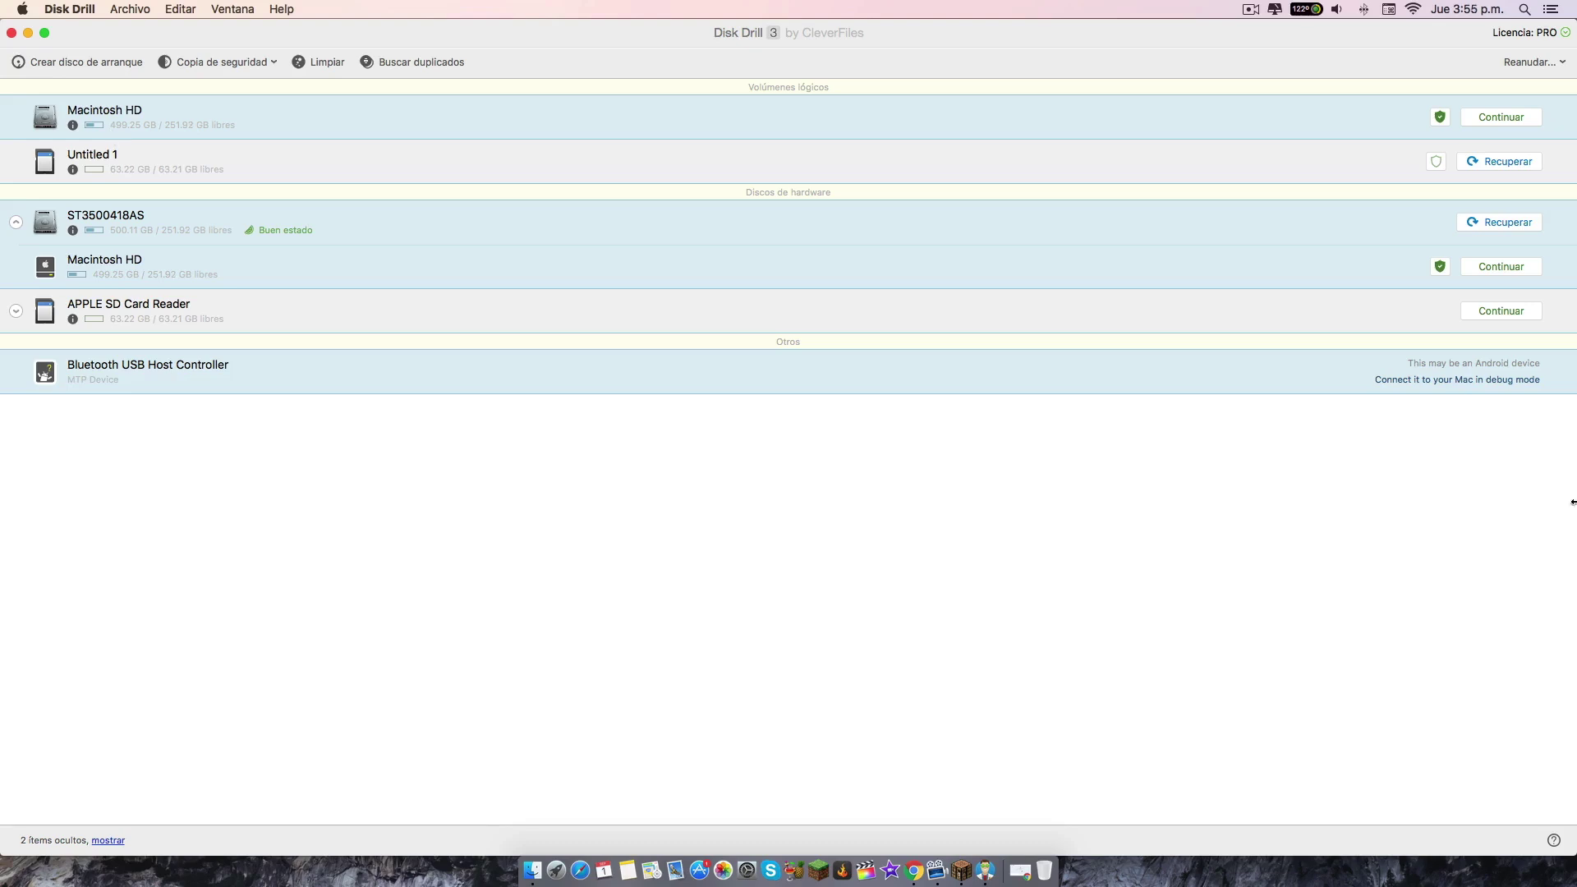
Step: Switch to Chrome, open the Data recovery for Windows page on the CleverFiles site, and look through it
click(914, 871)
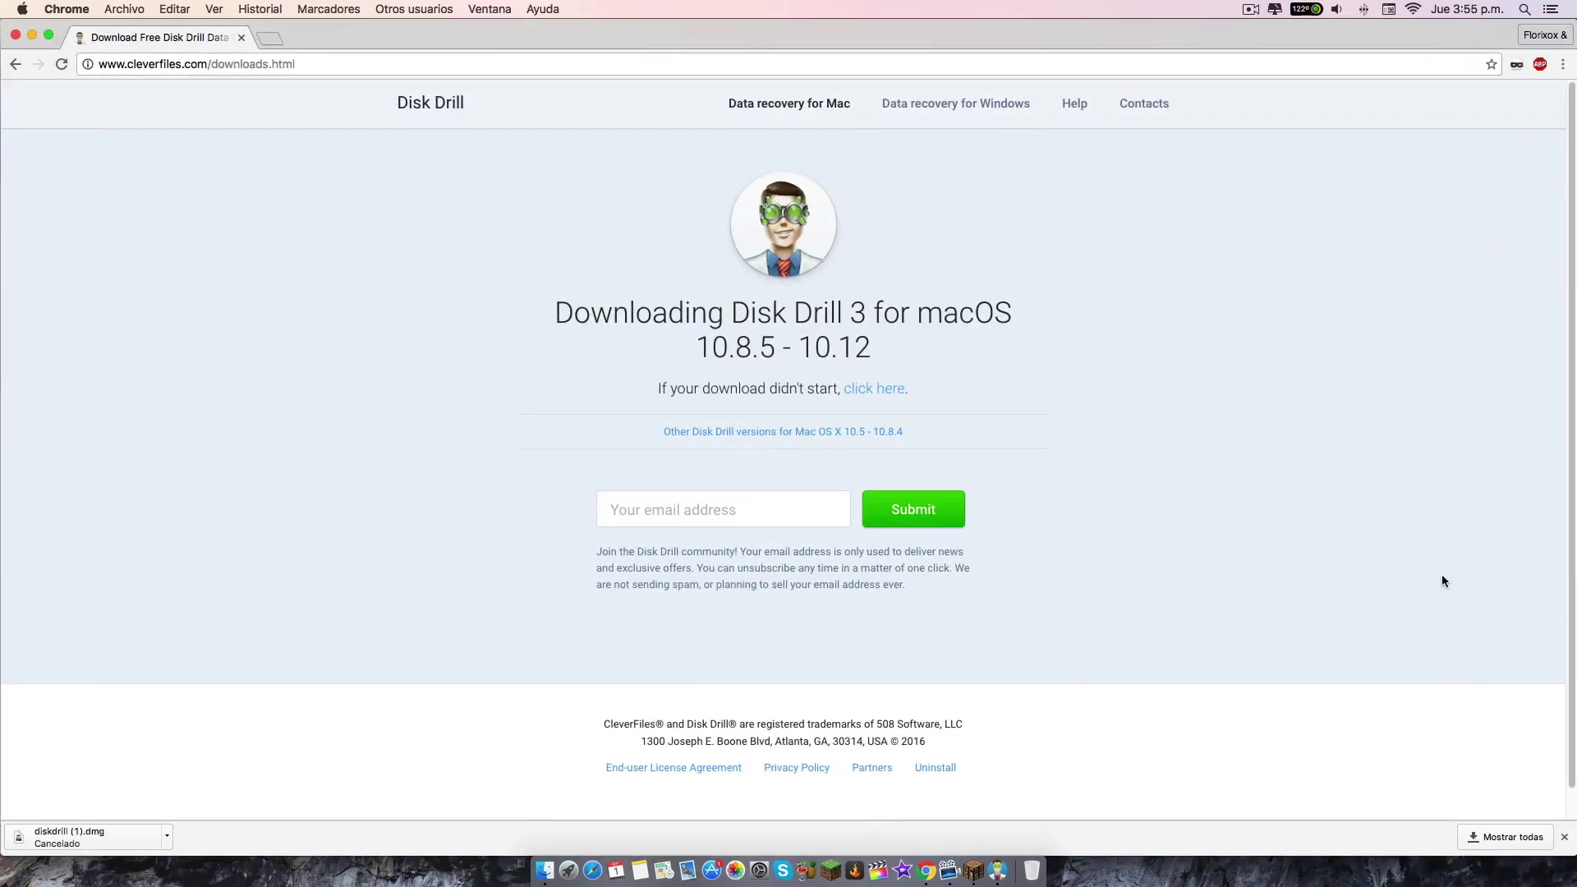
click(966, 106)
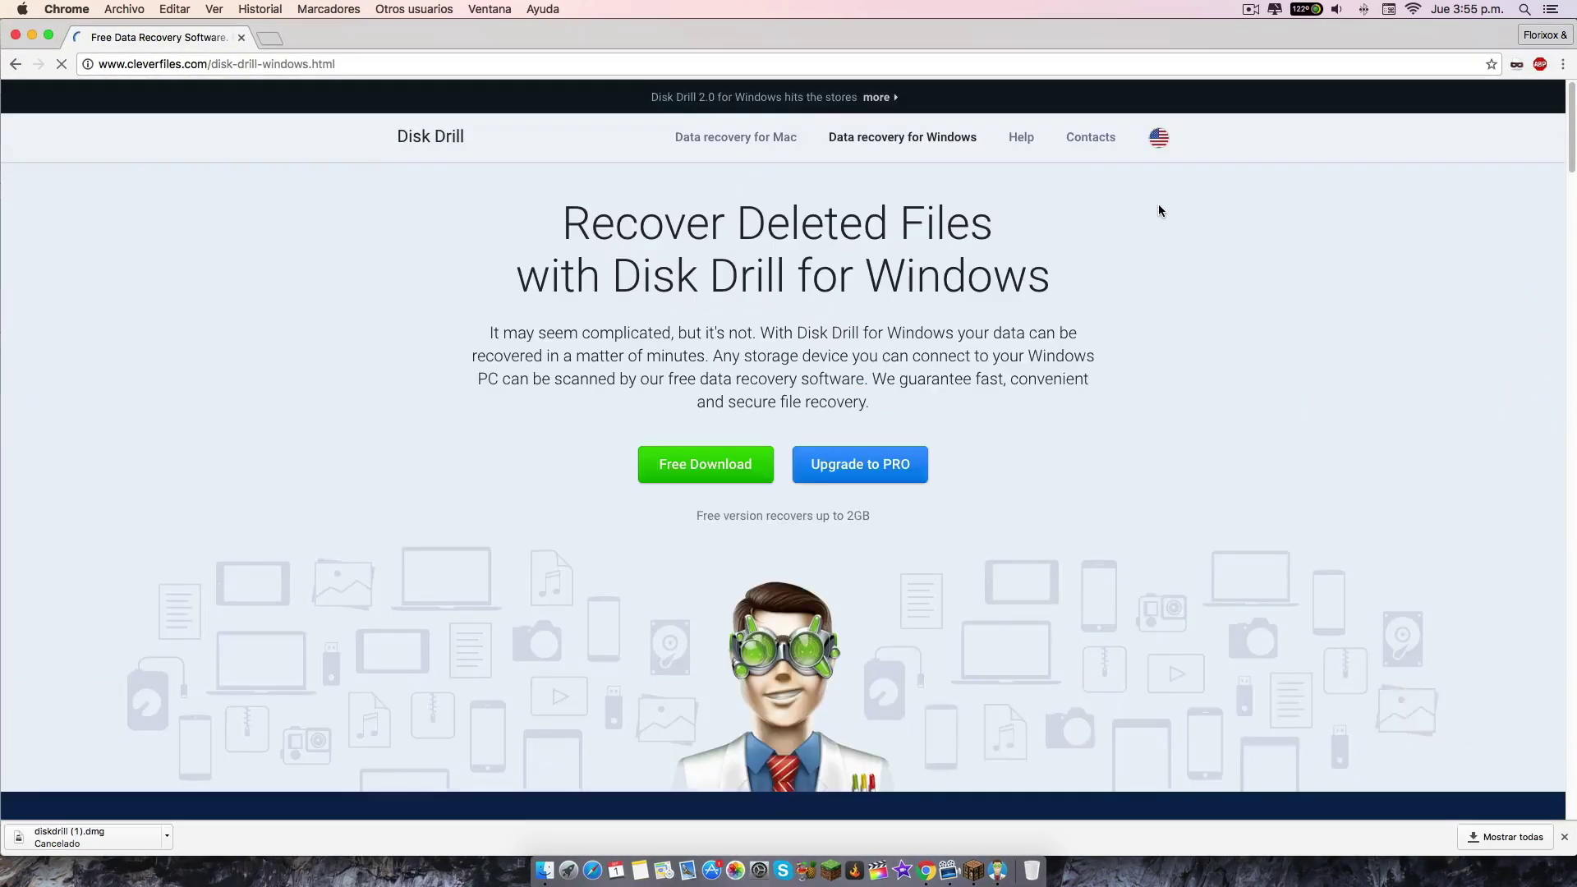
drag(1569, 170, 1558, 250)
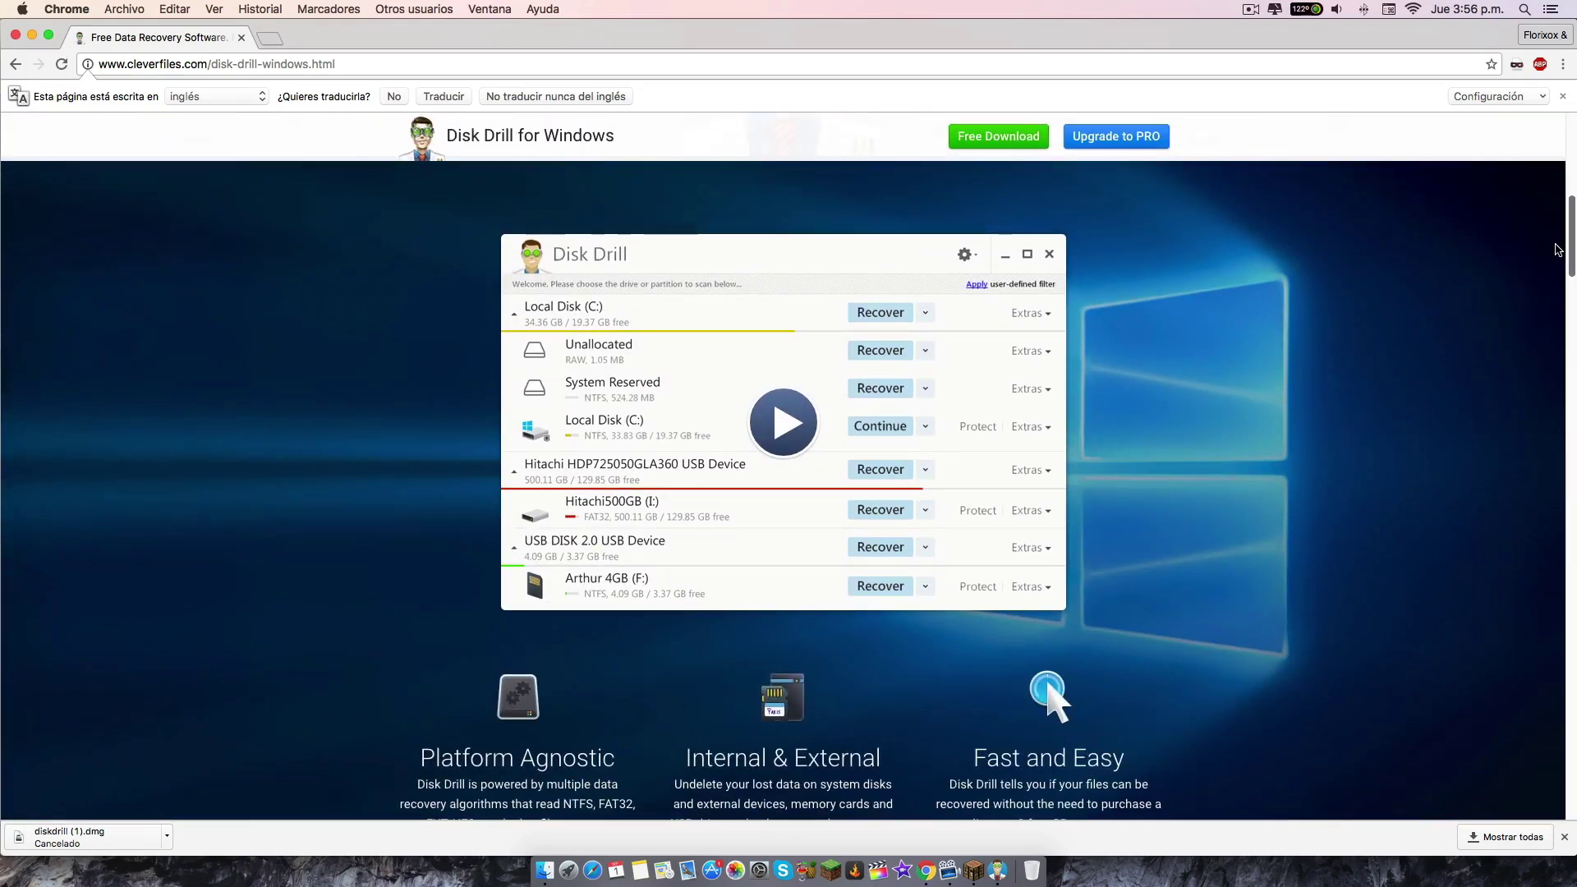